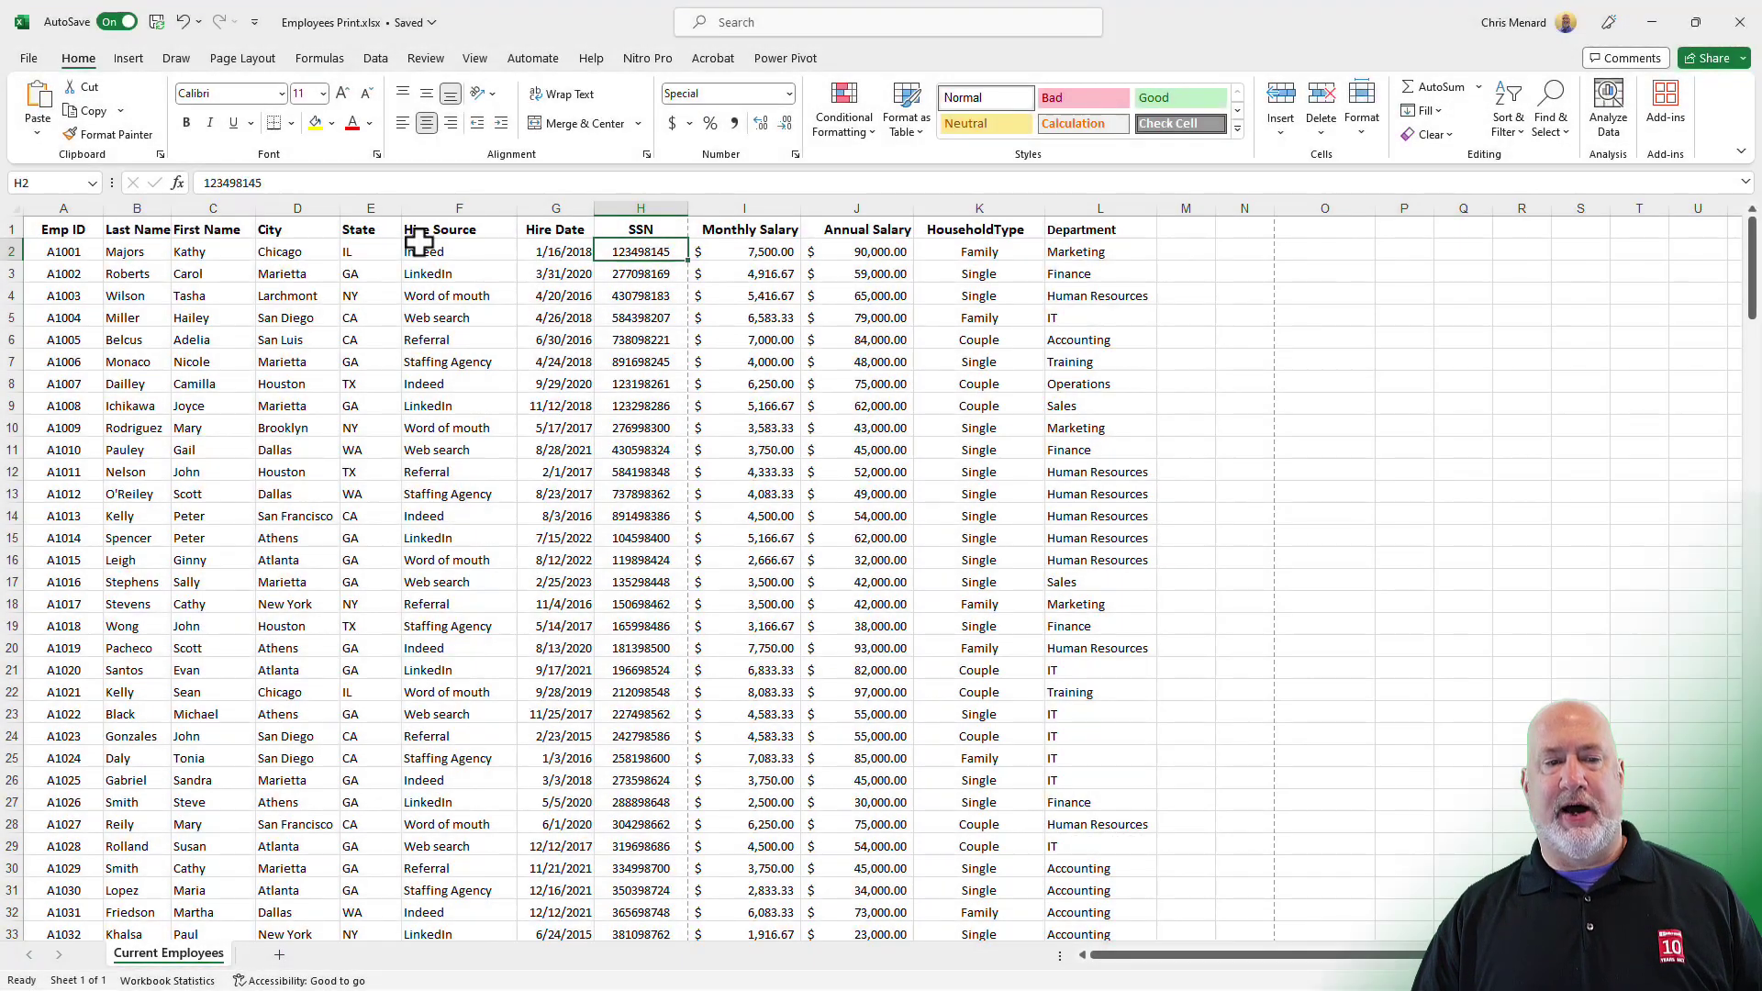
Open the print preview of the Current Employees sheet.
click(419, 244)
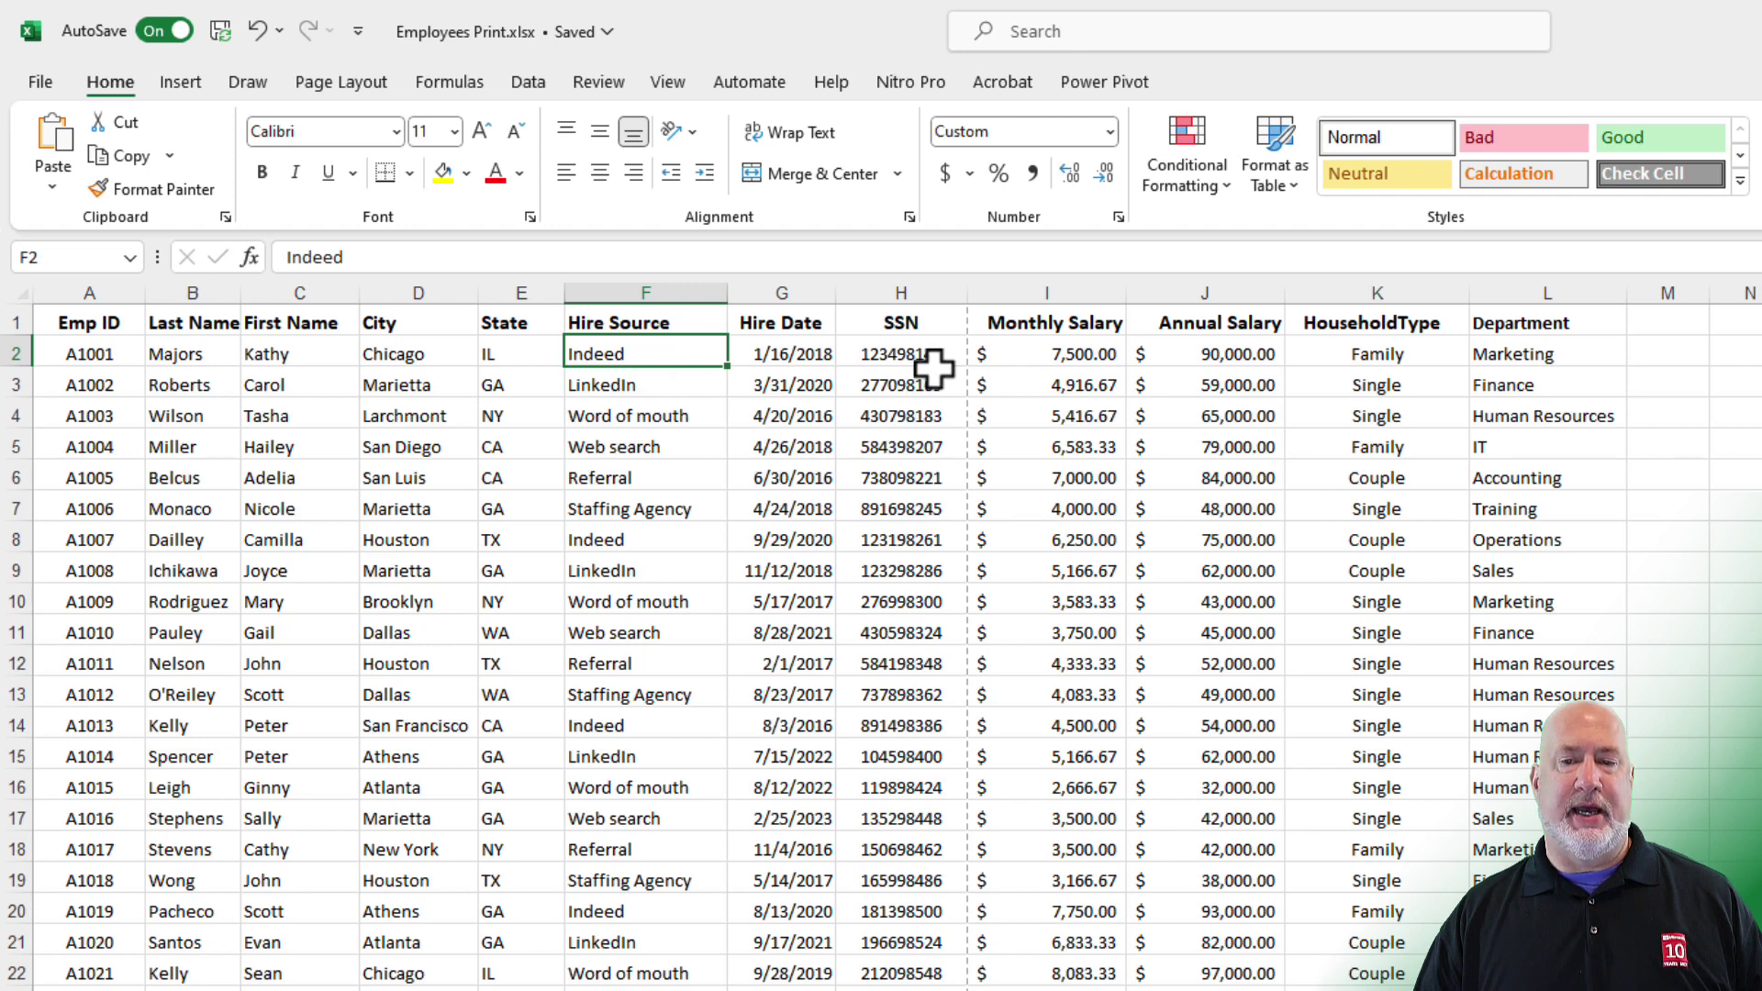
click(897, 372)
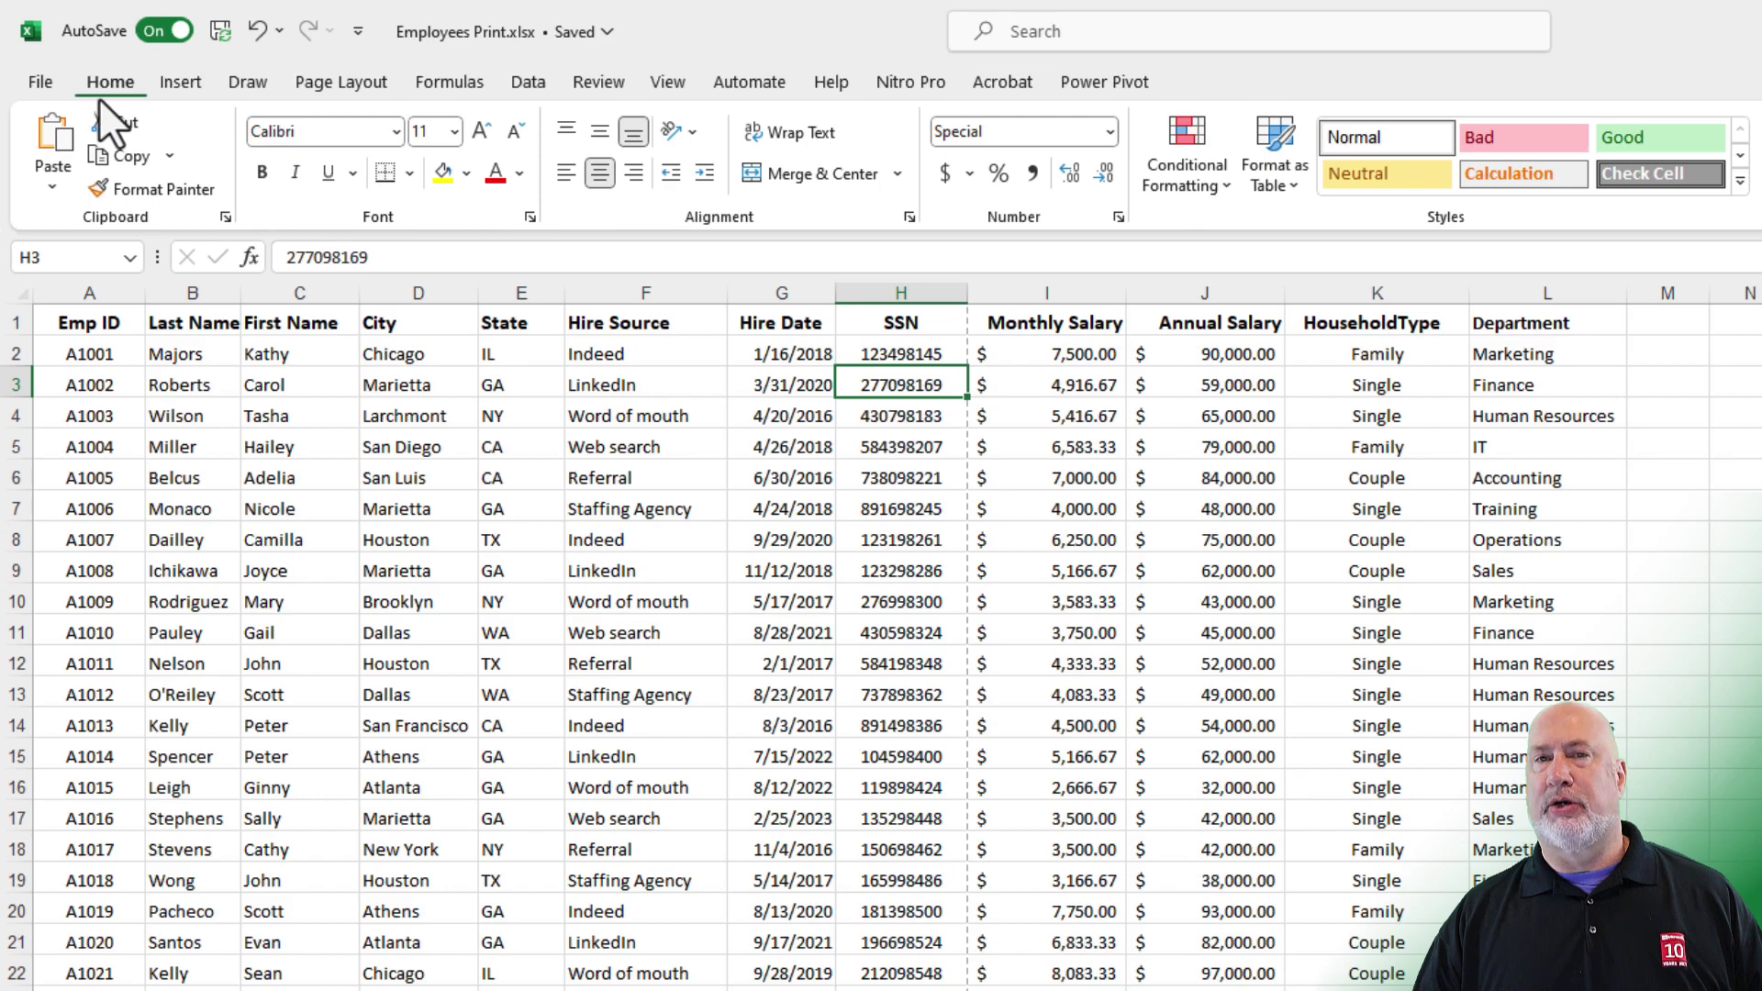
click(50, 84)
click(108, 477)
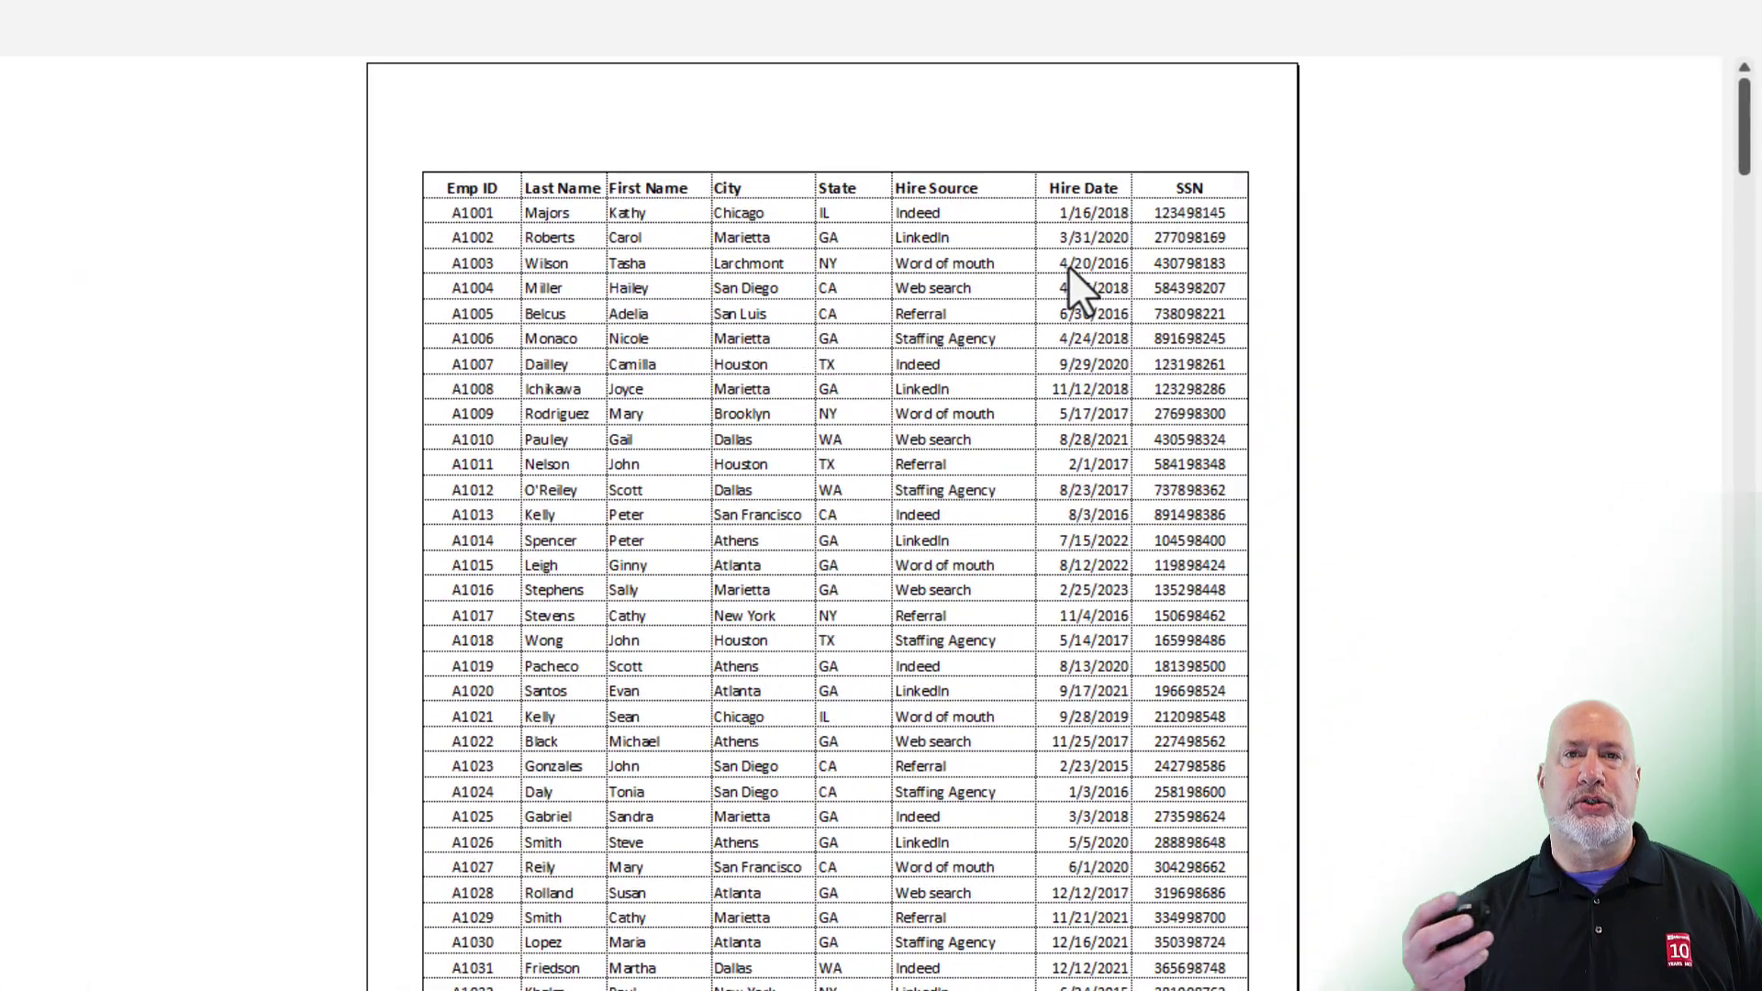
Page through the 12-page preview, where salary columns split onto separate pages, then exit.
scroll(1068, 266, down, 1)
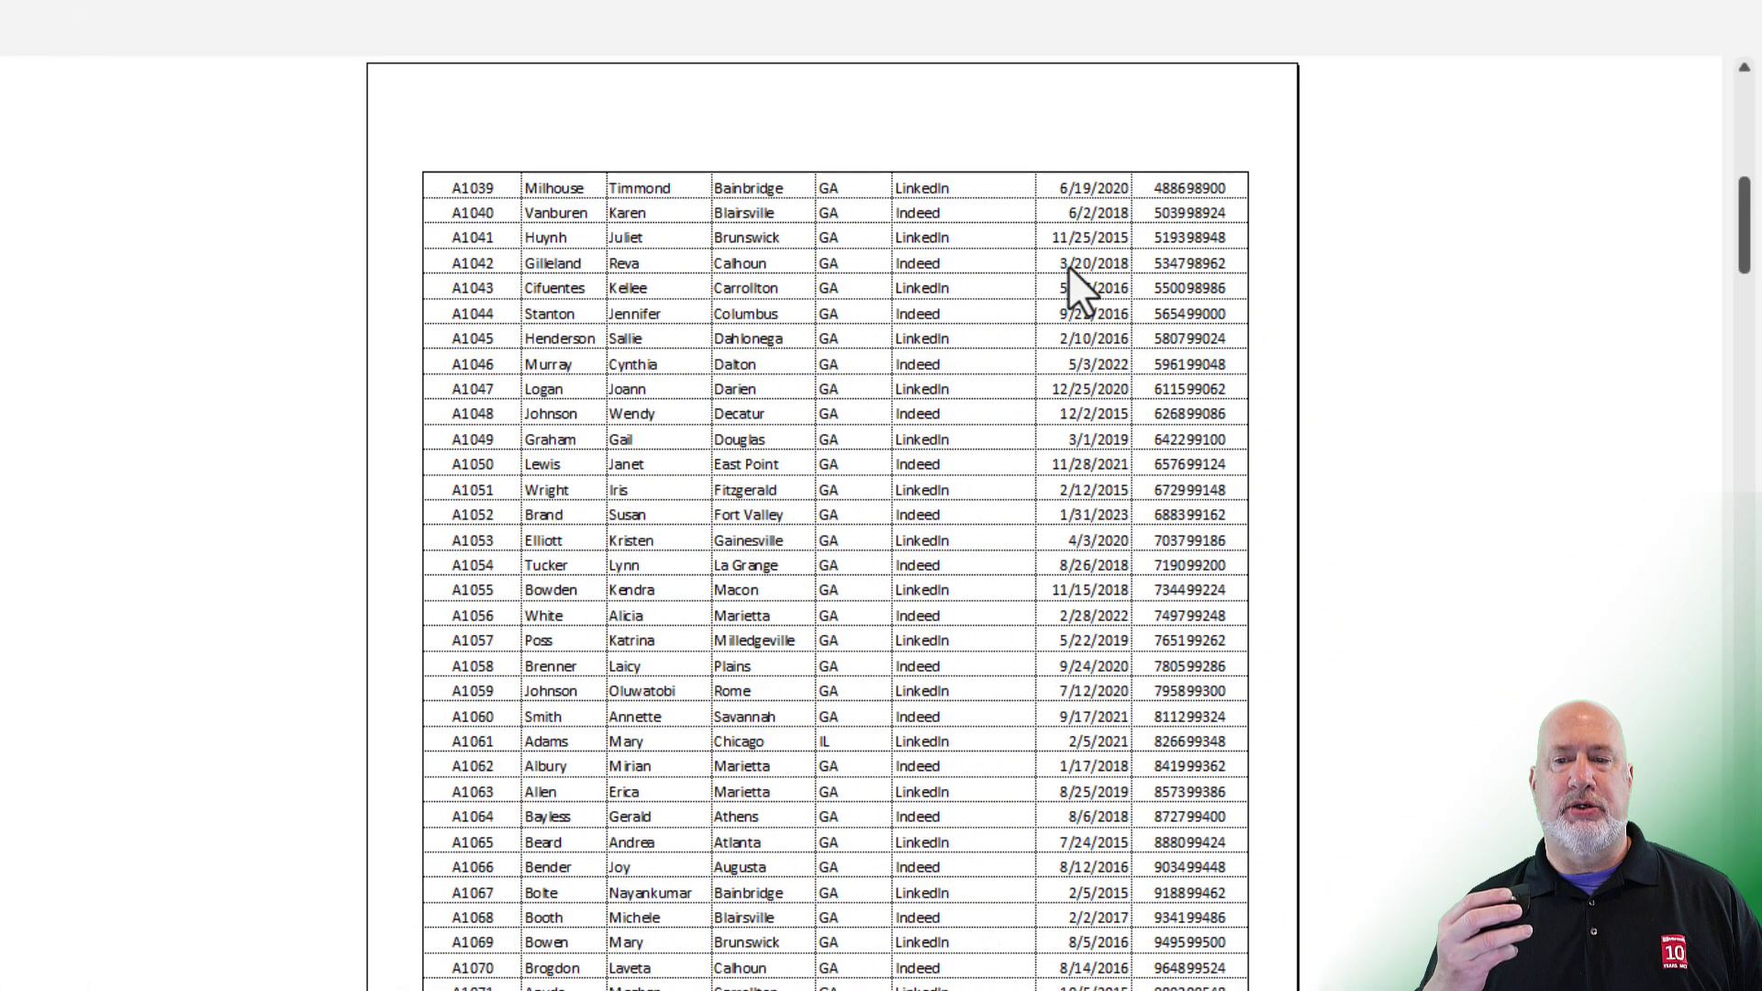
scroll(1068, 266, down, 4)
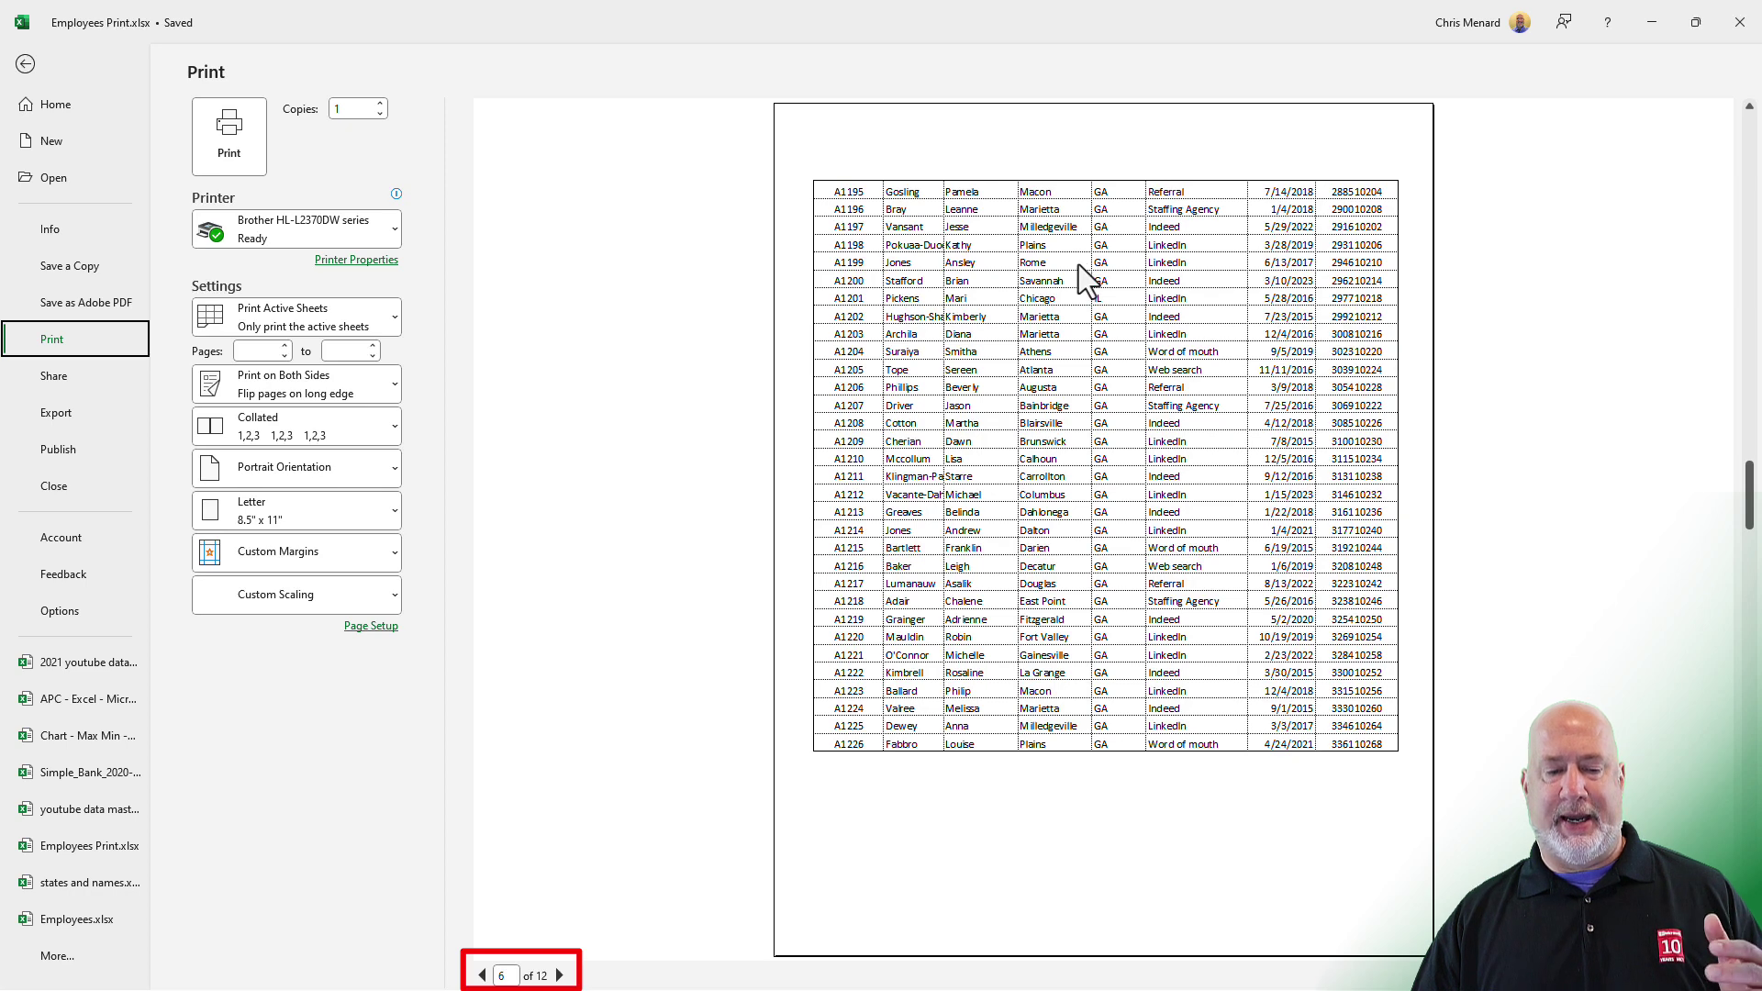
scroll(1078, 264, down, 1)
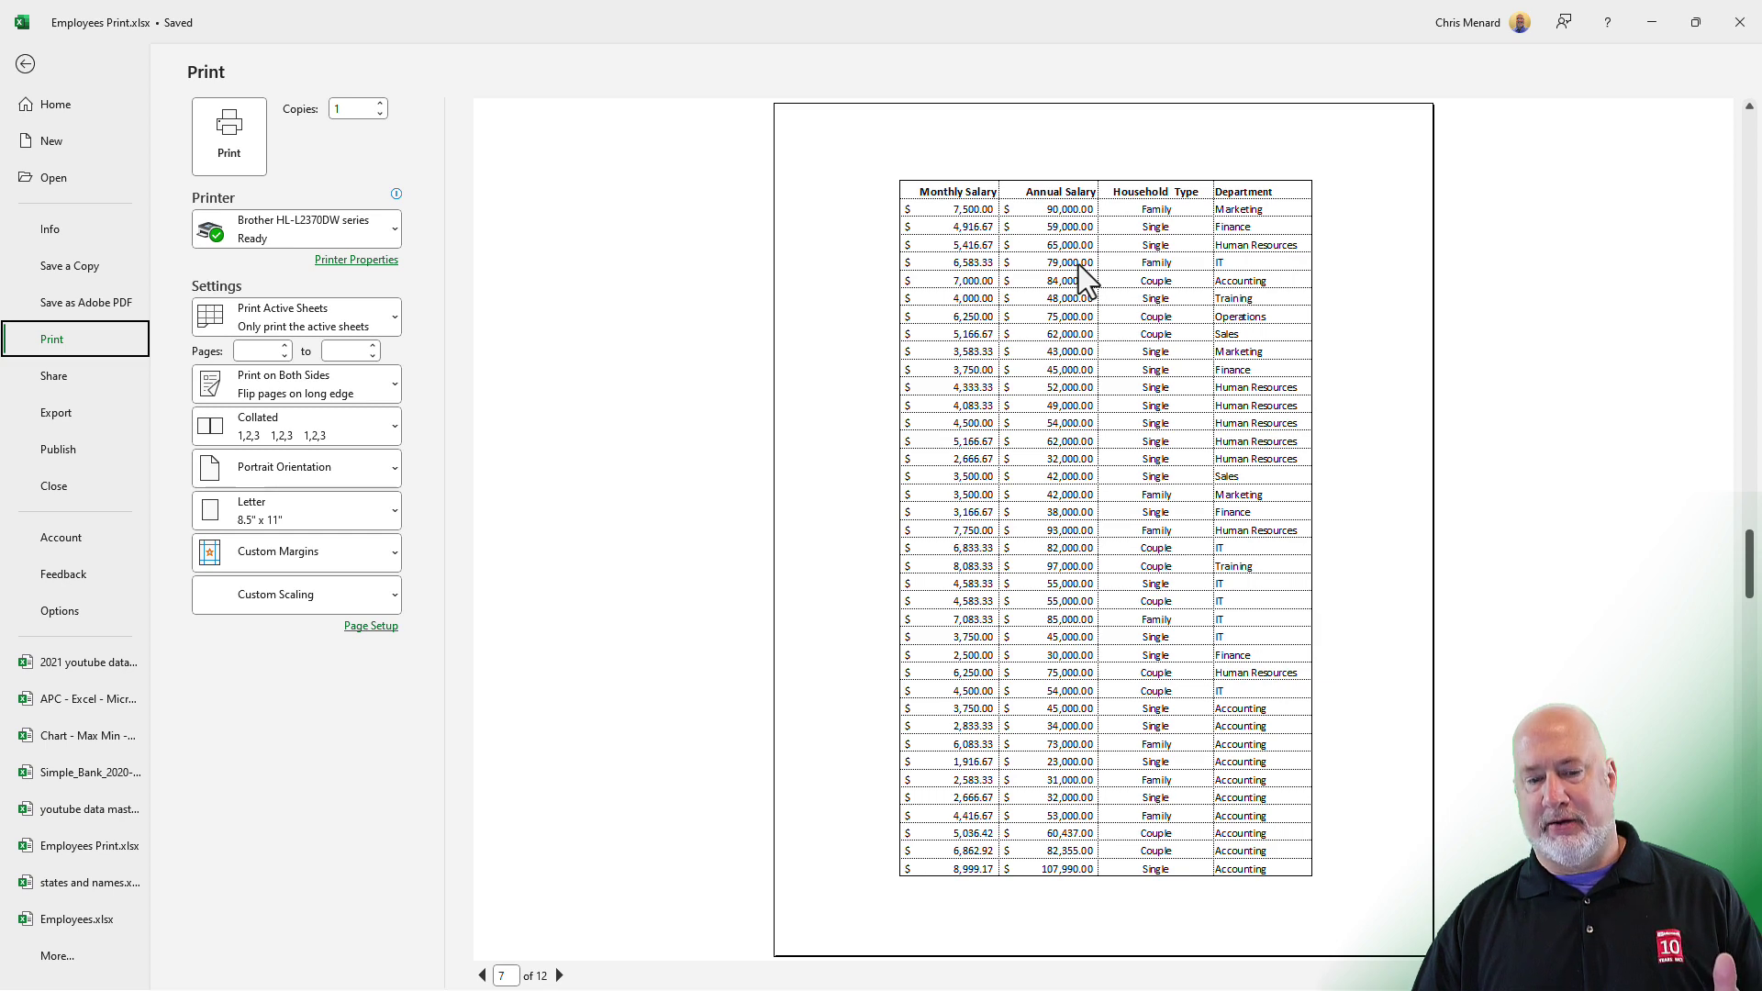
scroll(1077, 265, down, 1)
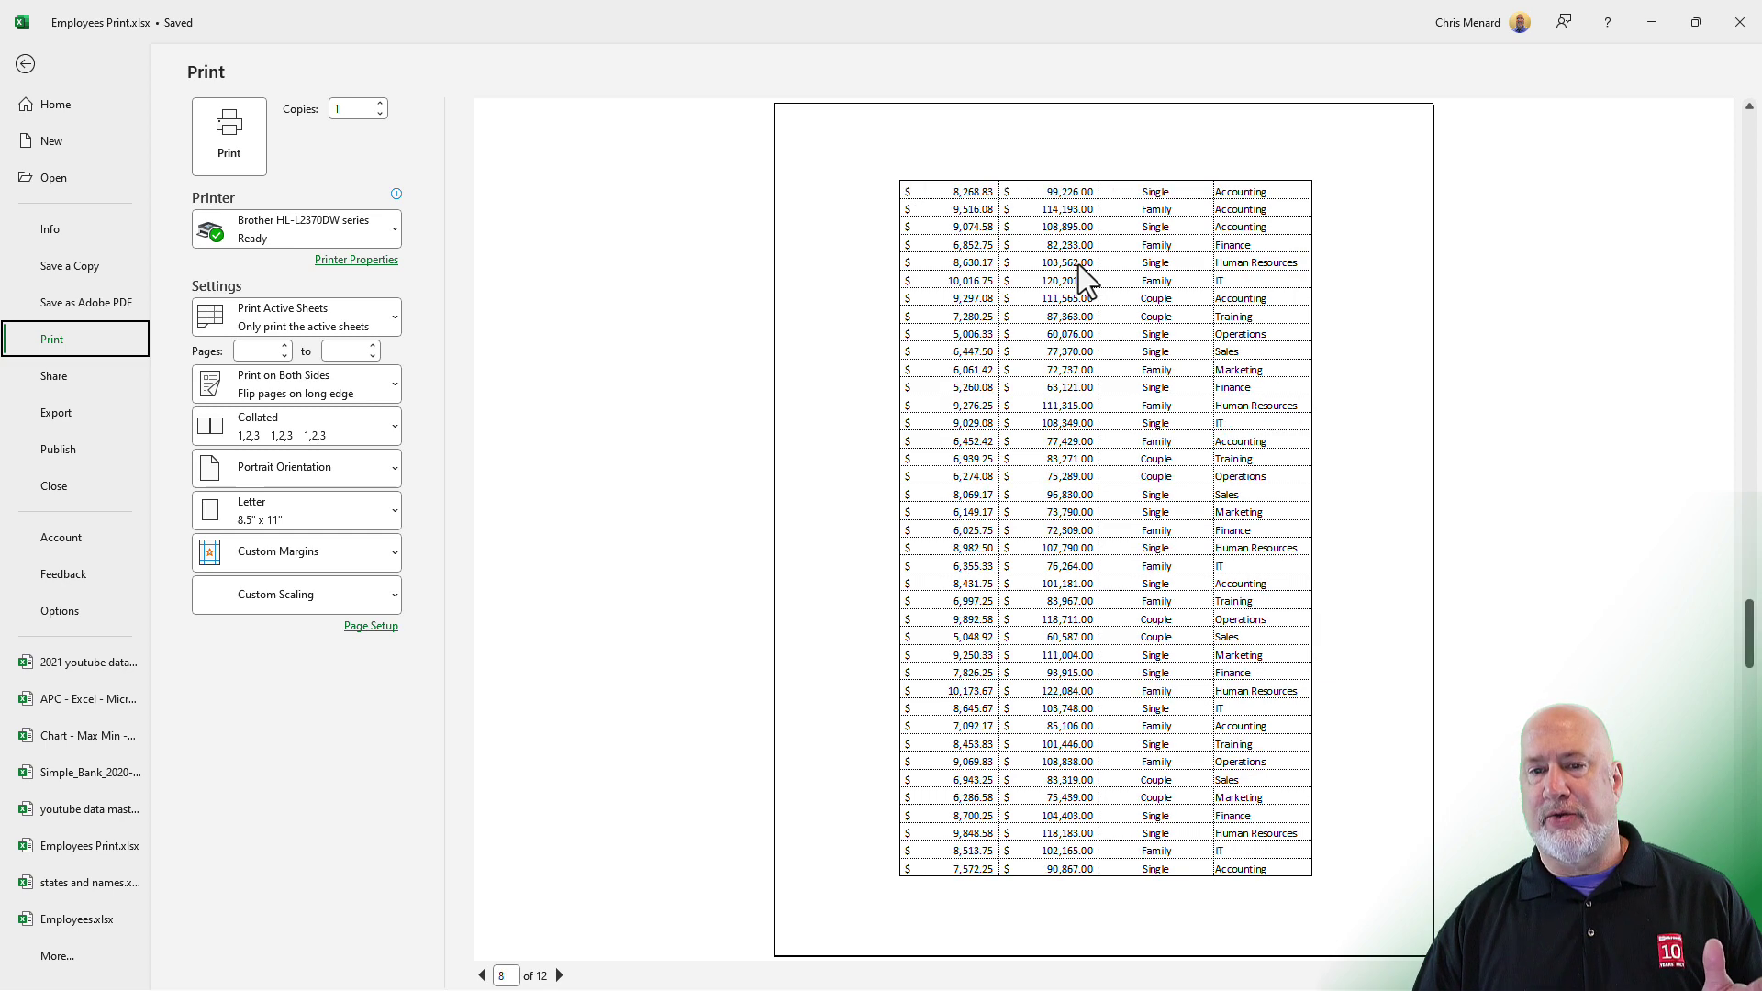
scroll(1077, 264, up, 1)
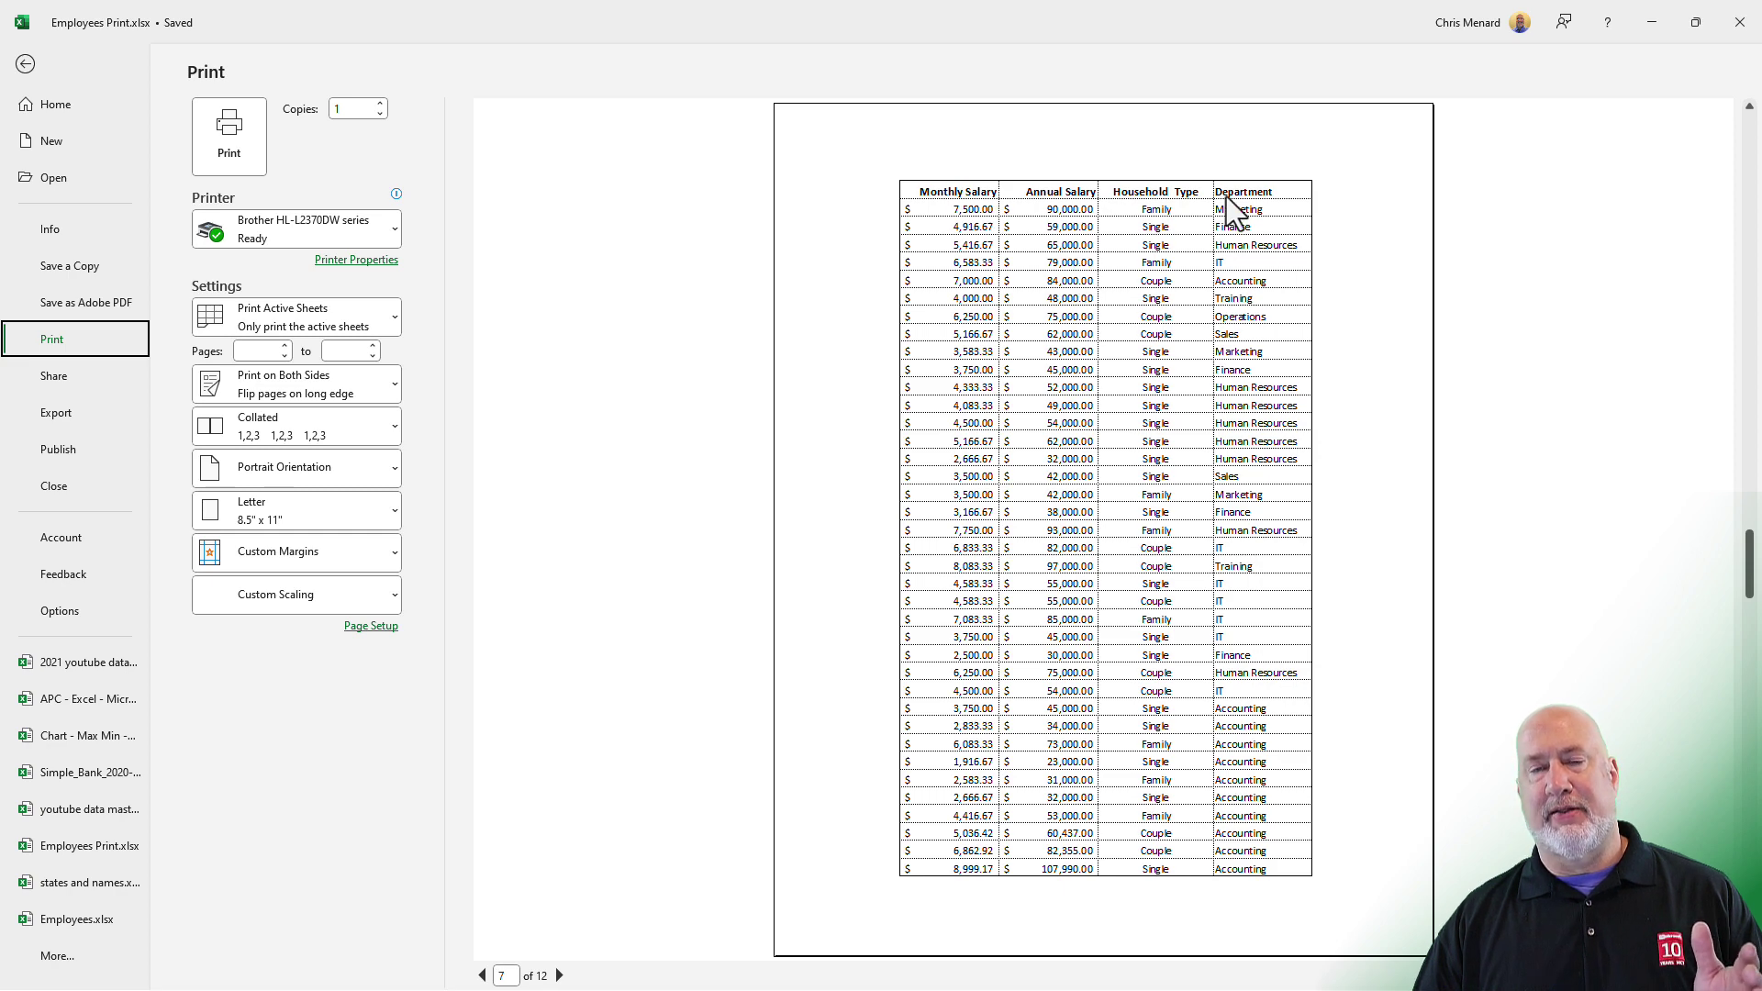
scroll(1225, 248, down, 1)
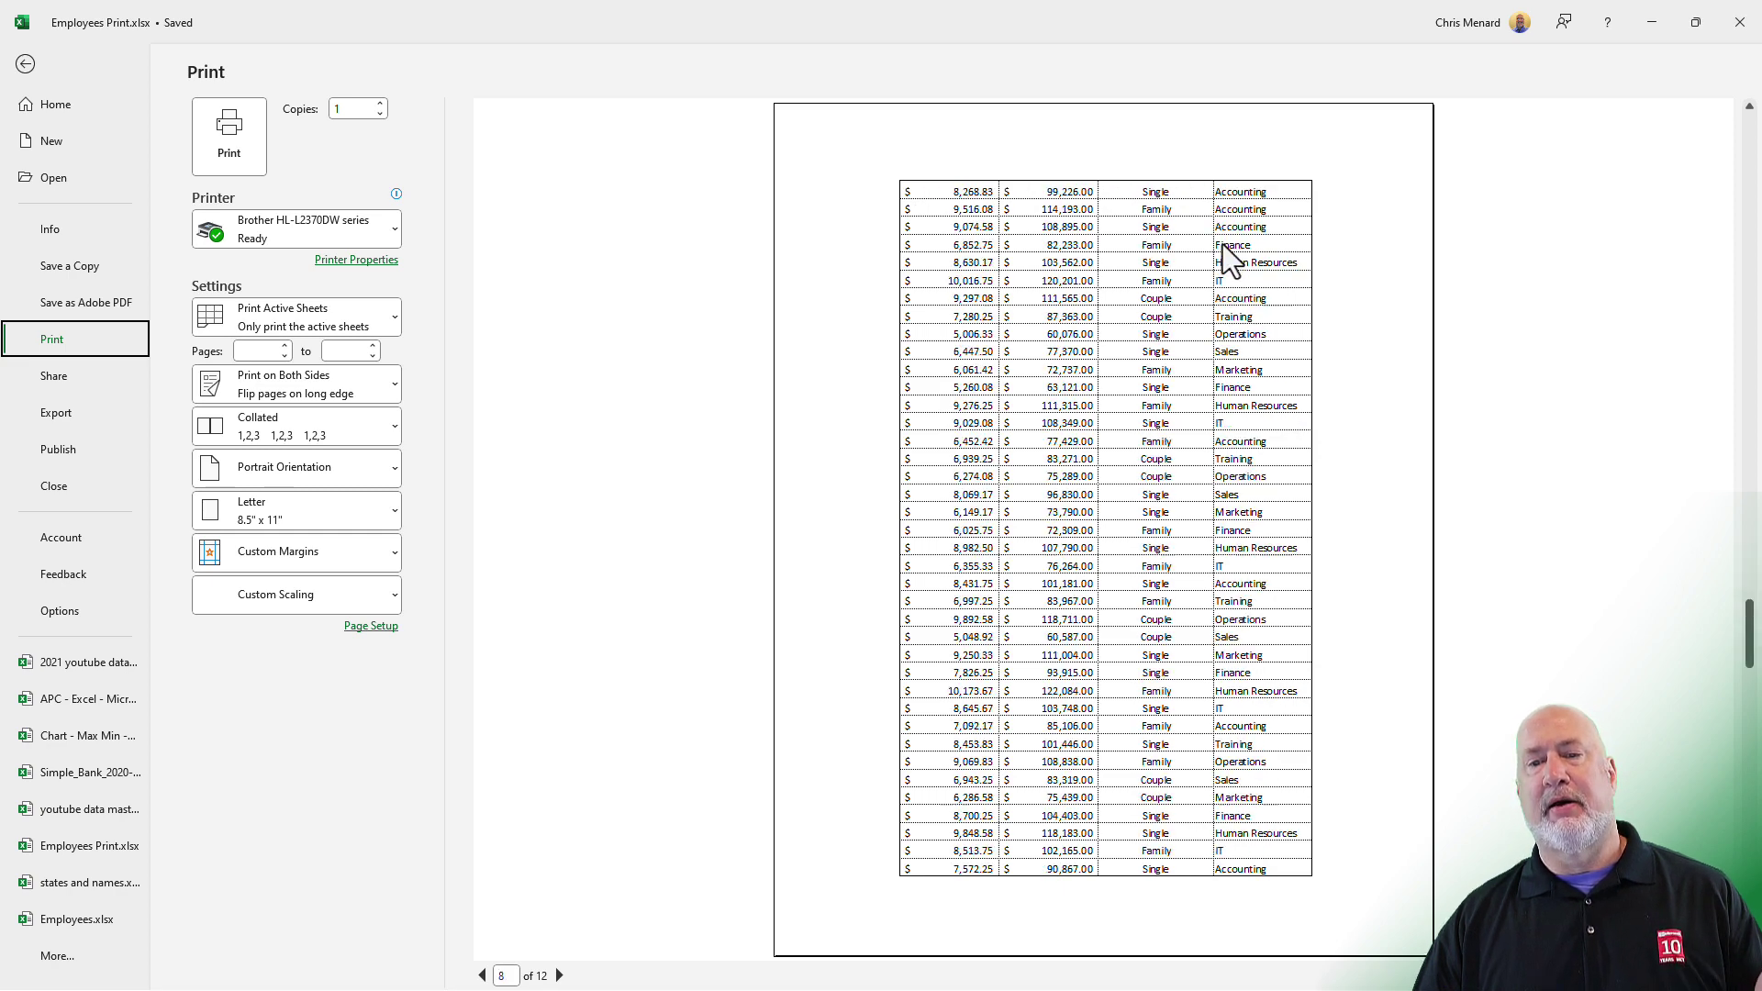
scroll(1227, 259, down, 1)
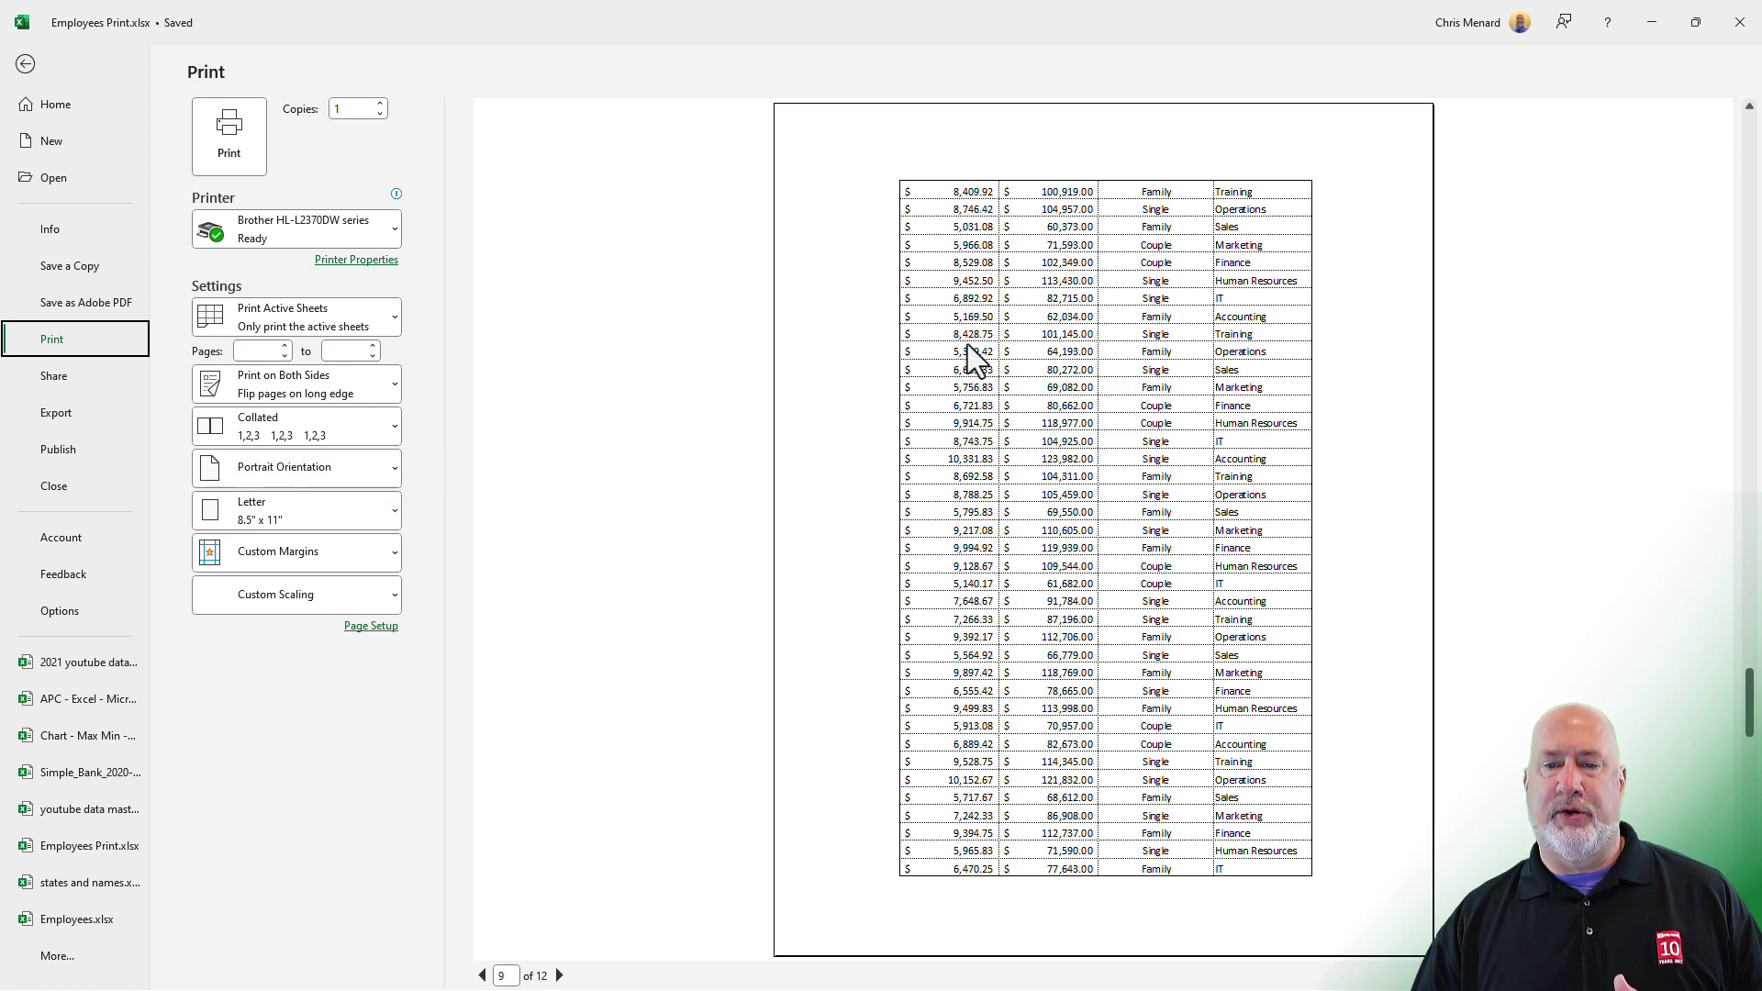
click(28, 66)
Hide columns G through K, from Hire Date to HouseholdType.
click(420, 338)
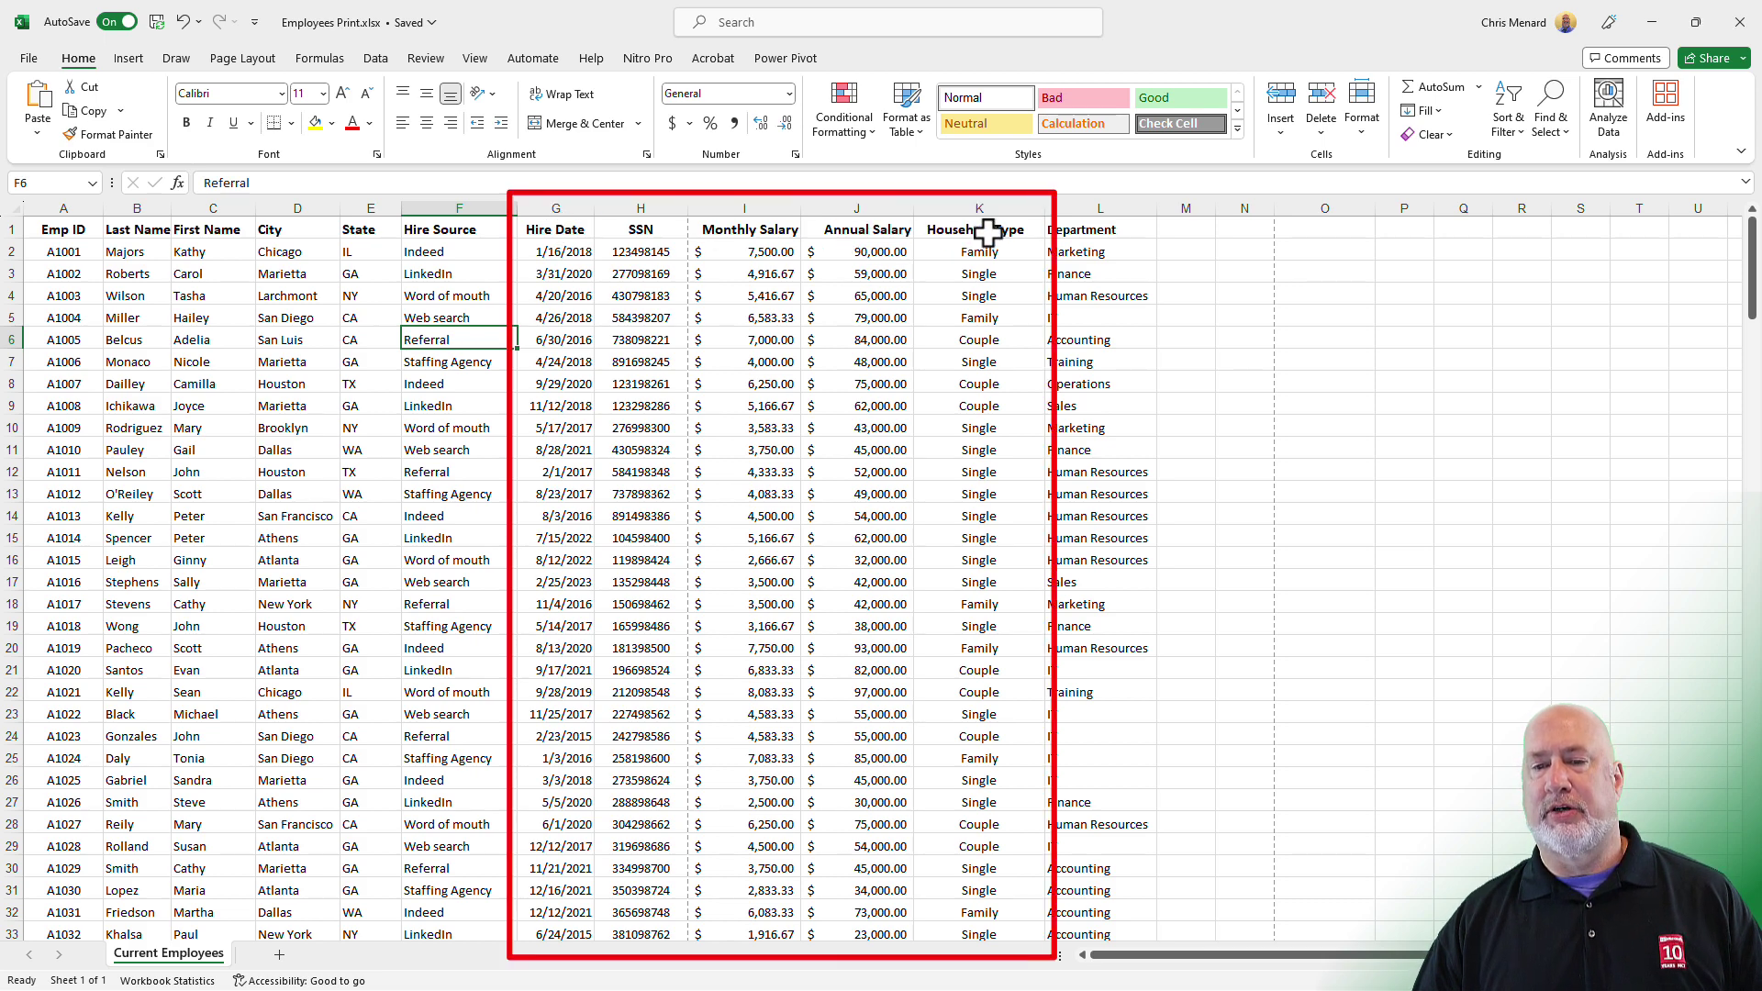
drag(573, 208, 960, 215)
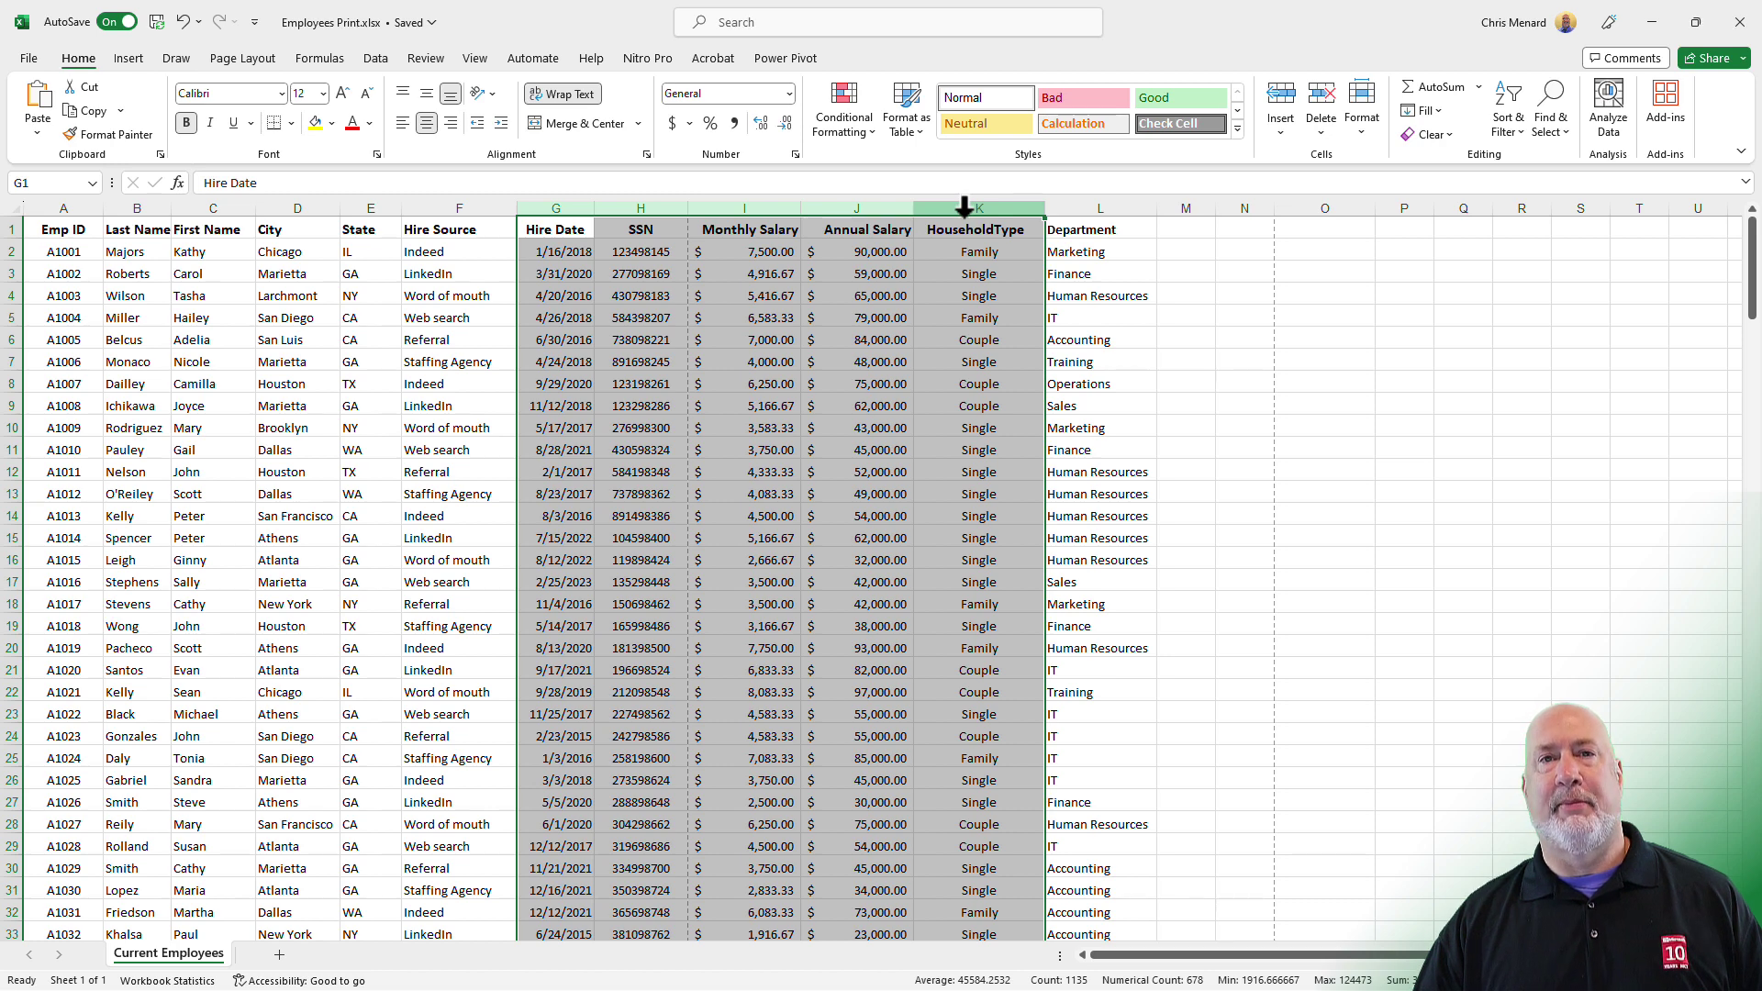
right_click(964, 206)
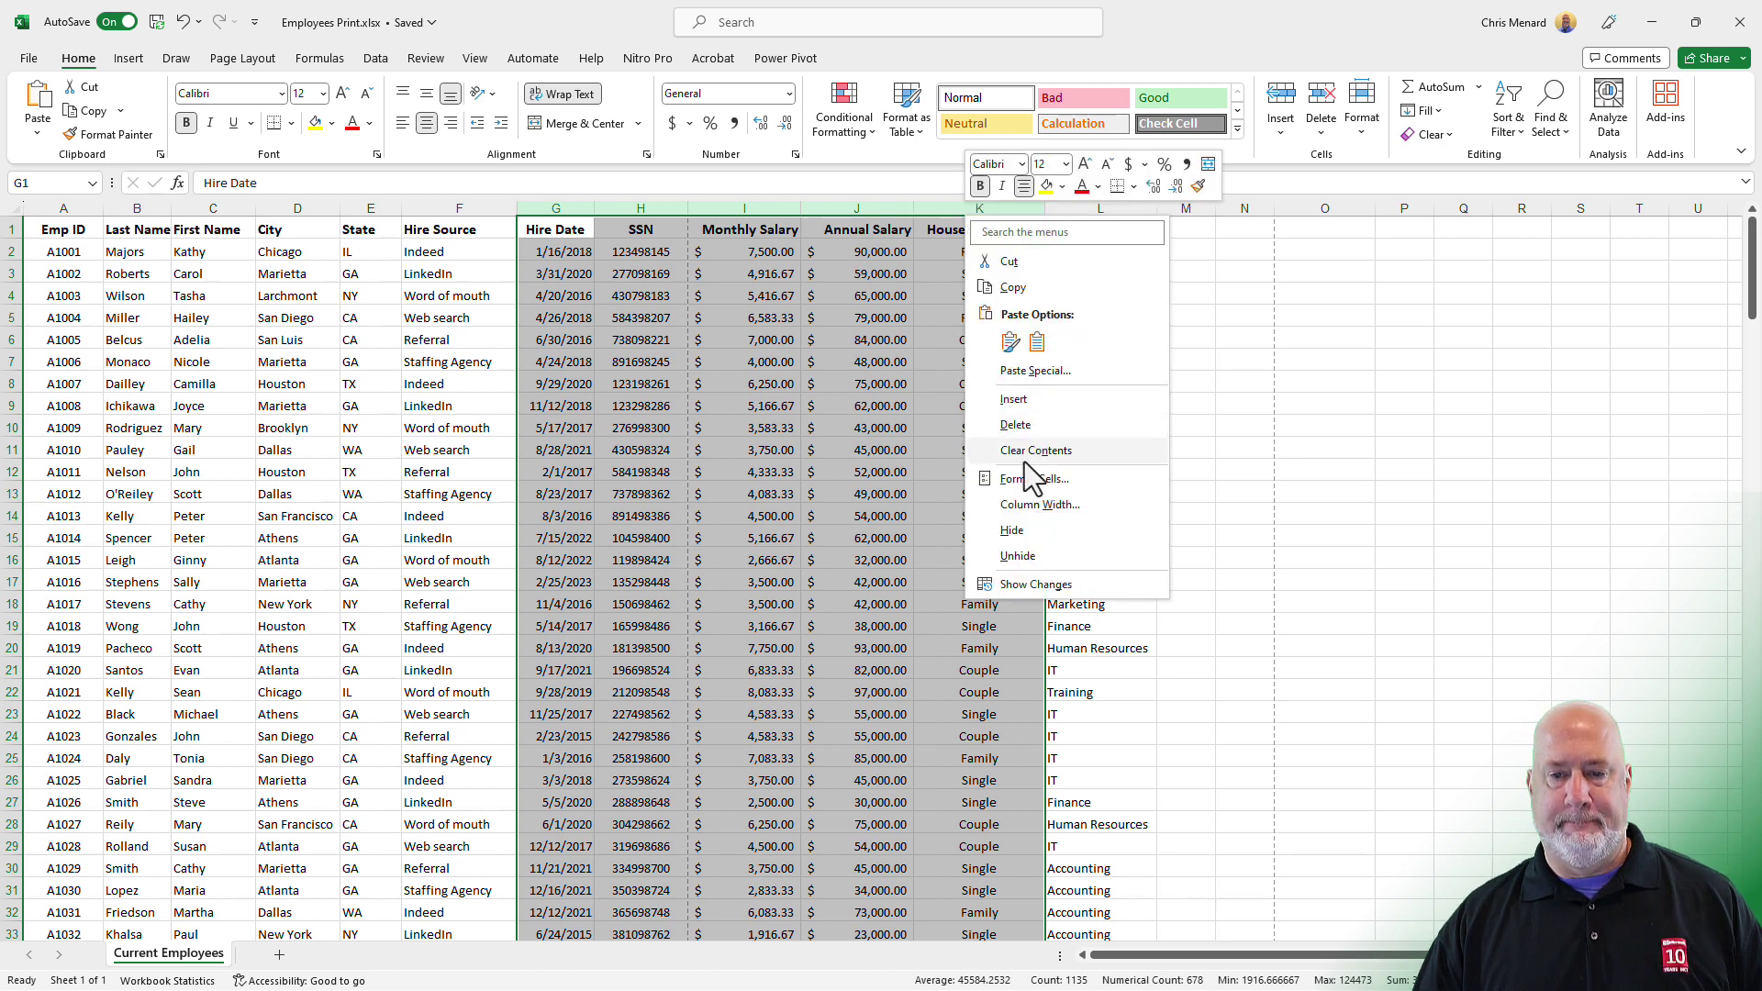
click(1020, 530)
click(620, 274)
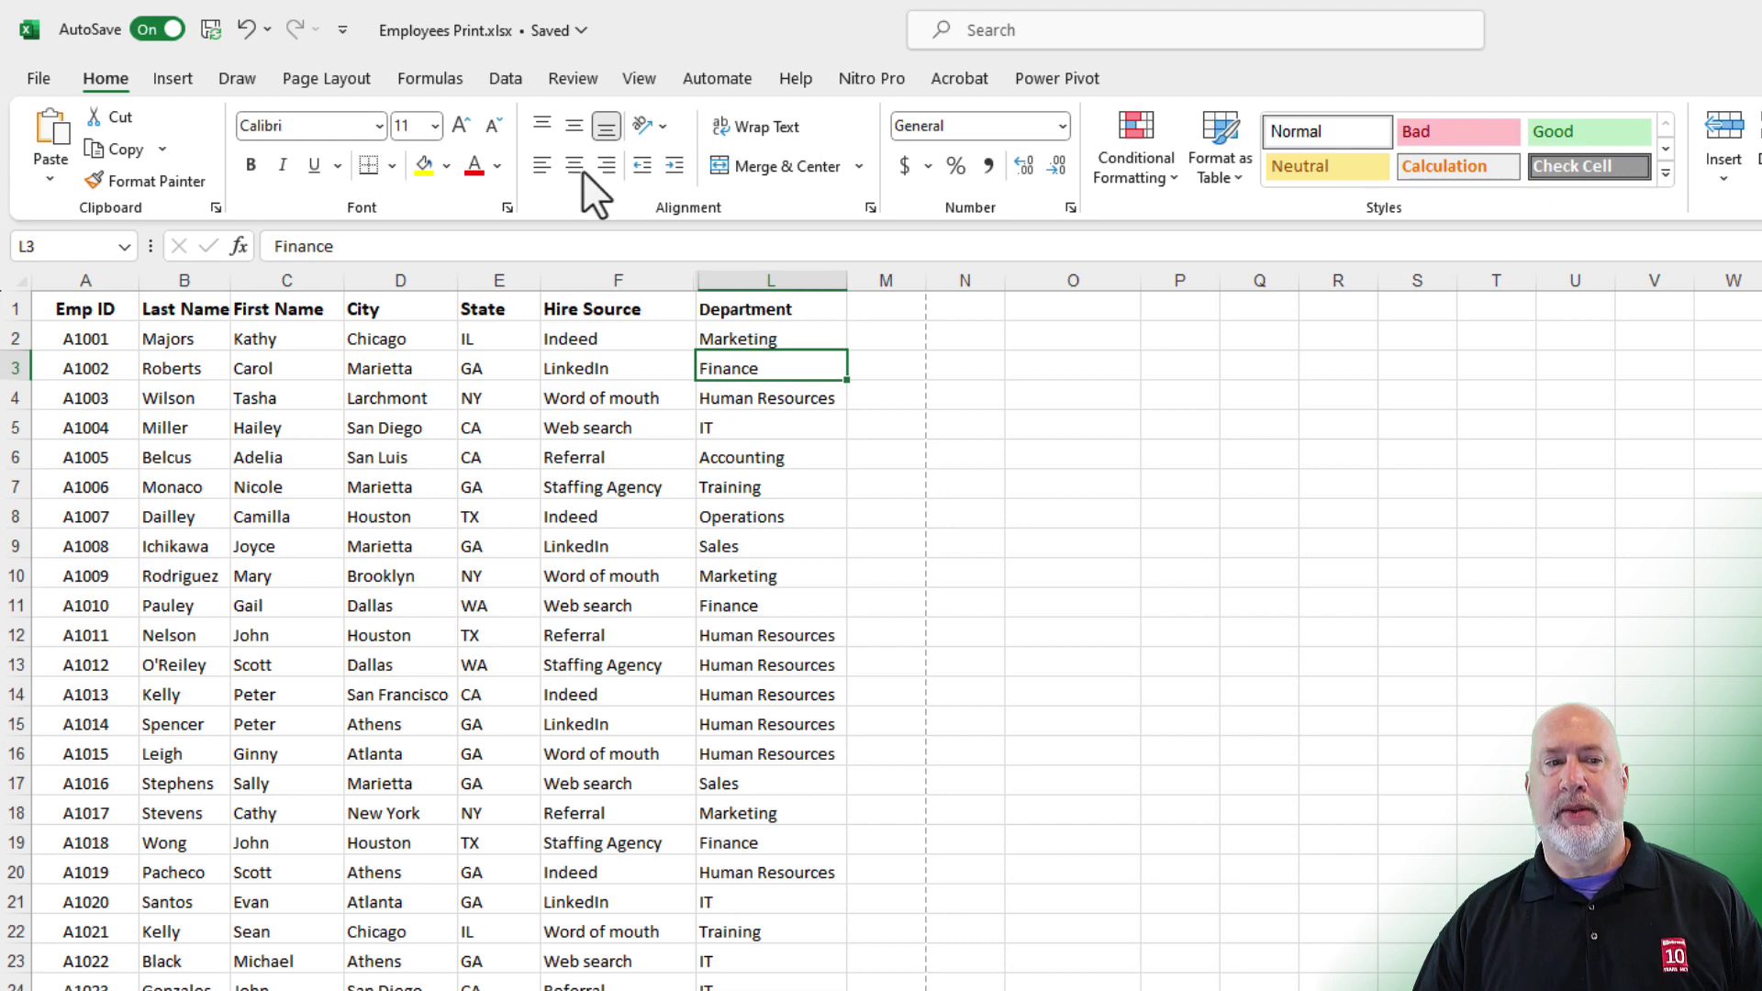
In Page Setup Print Titles, set Rows to repeat at top to $1:$1, replacing the invalid '1' entry.
click(356, 88)
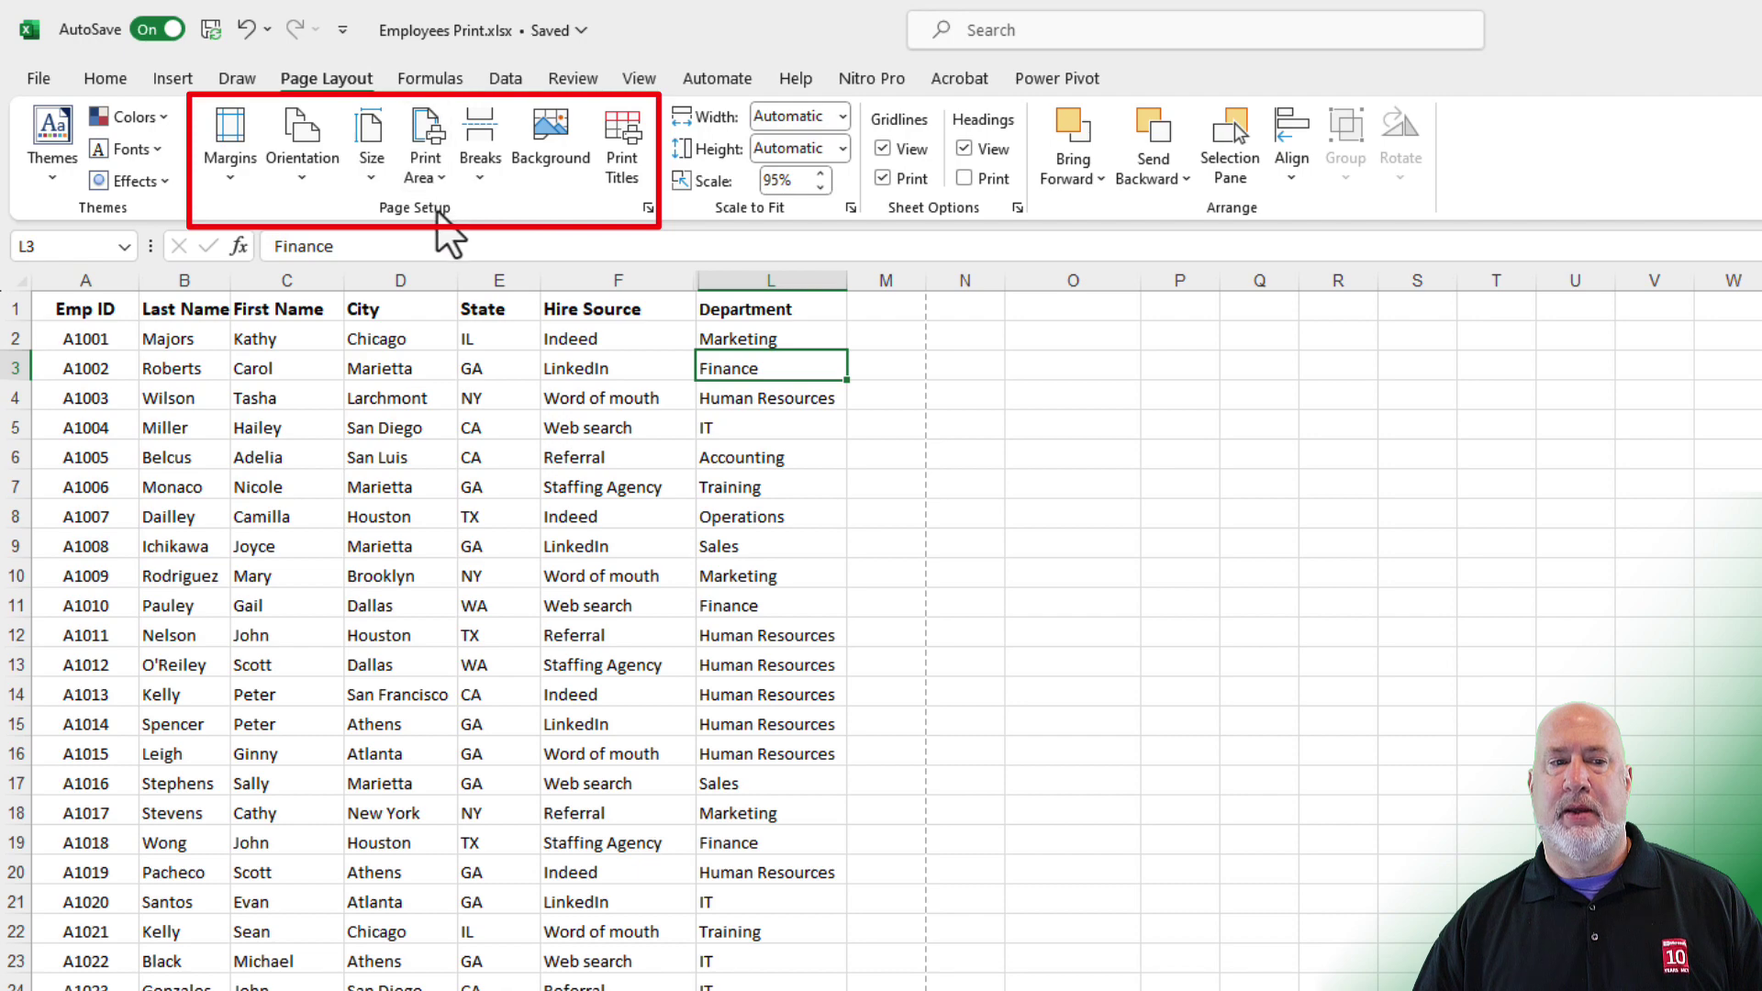
click(624, 170)
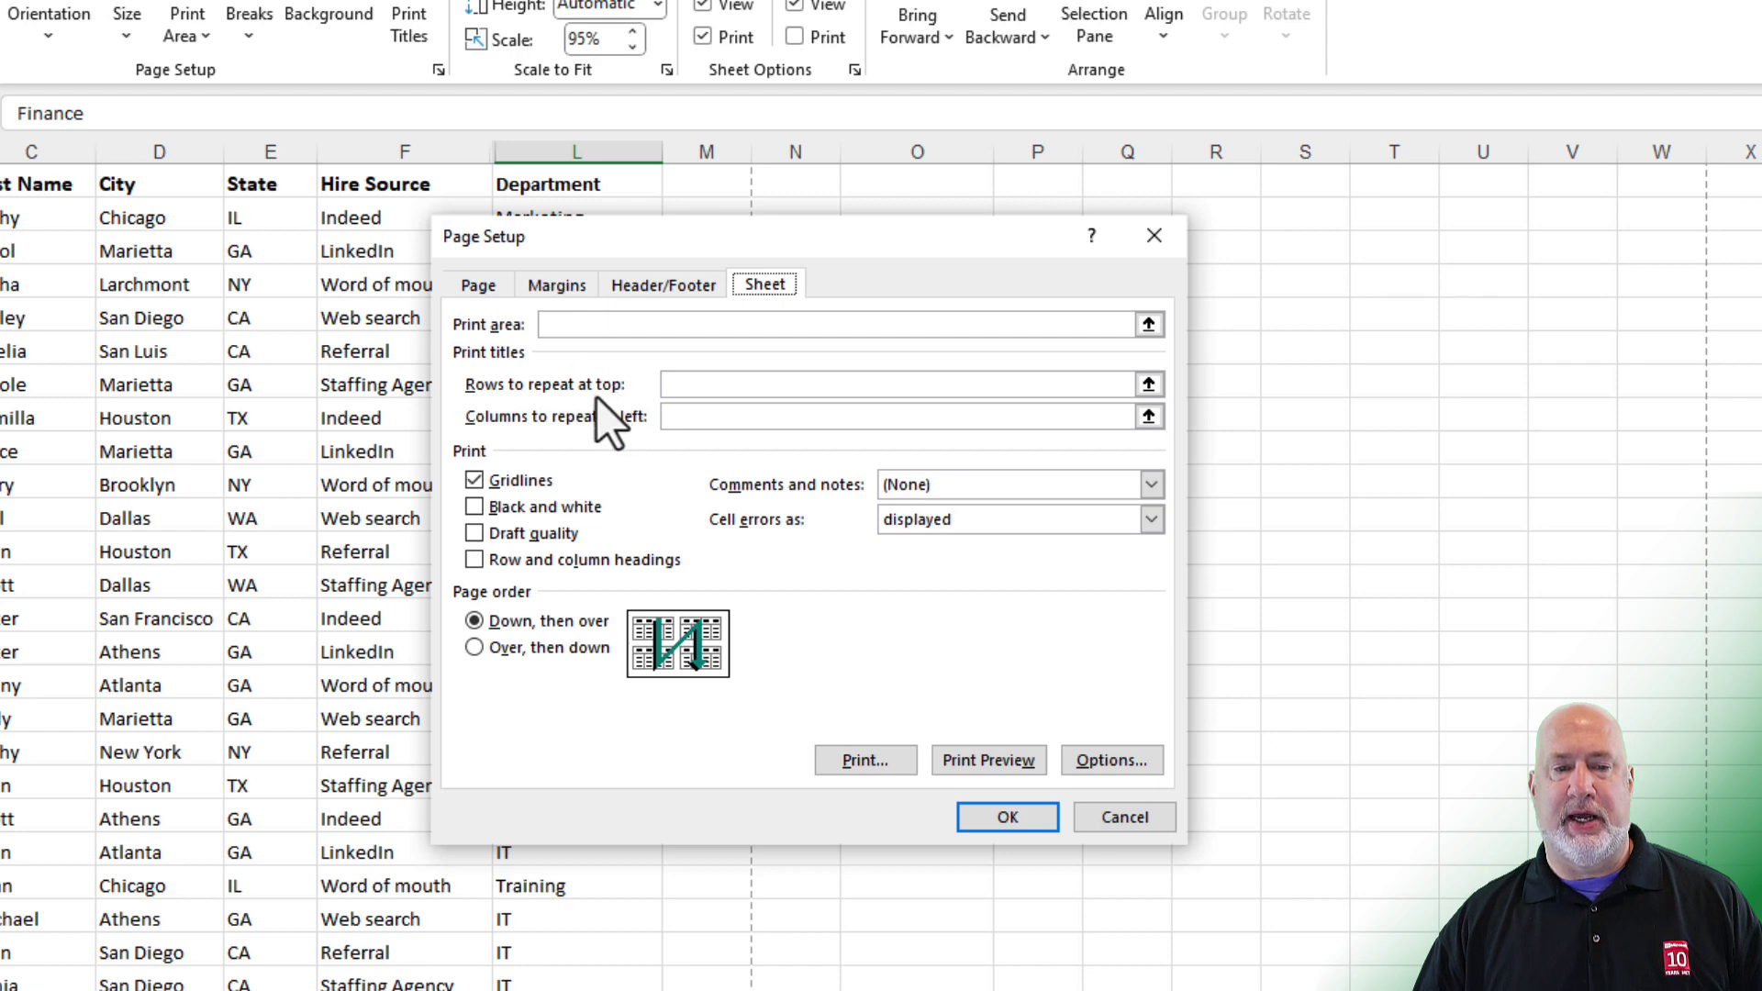
click(716, 385)
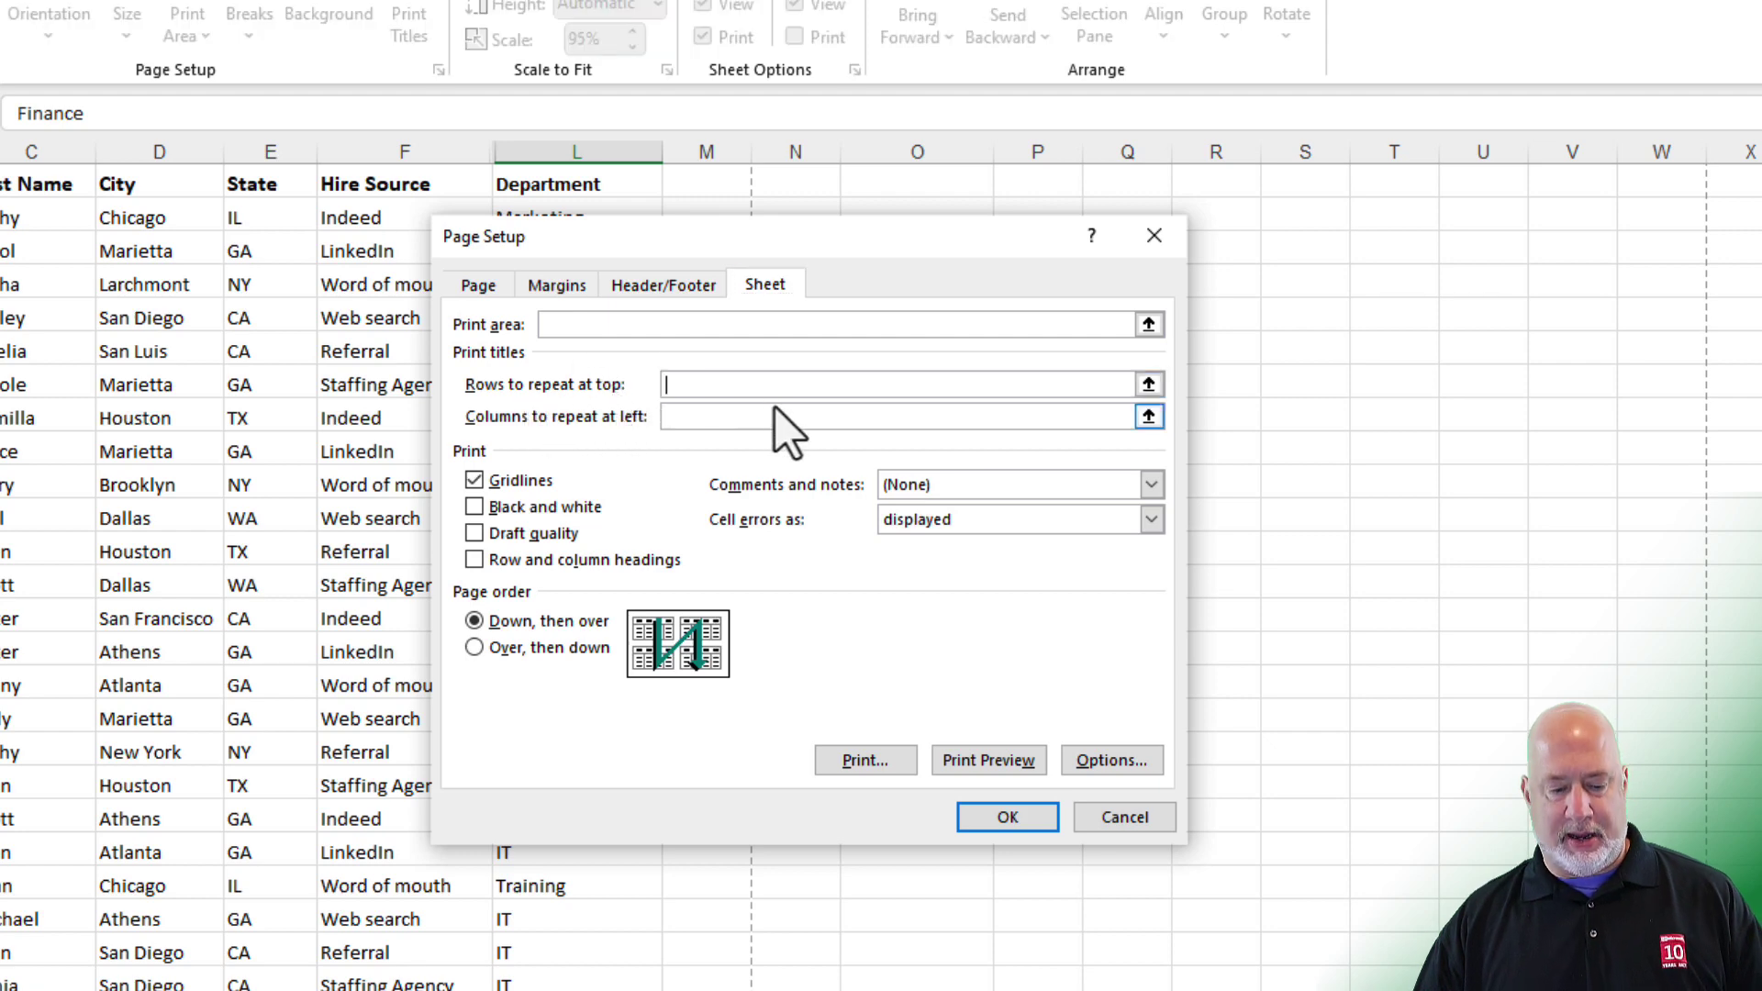
text(1)
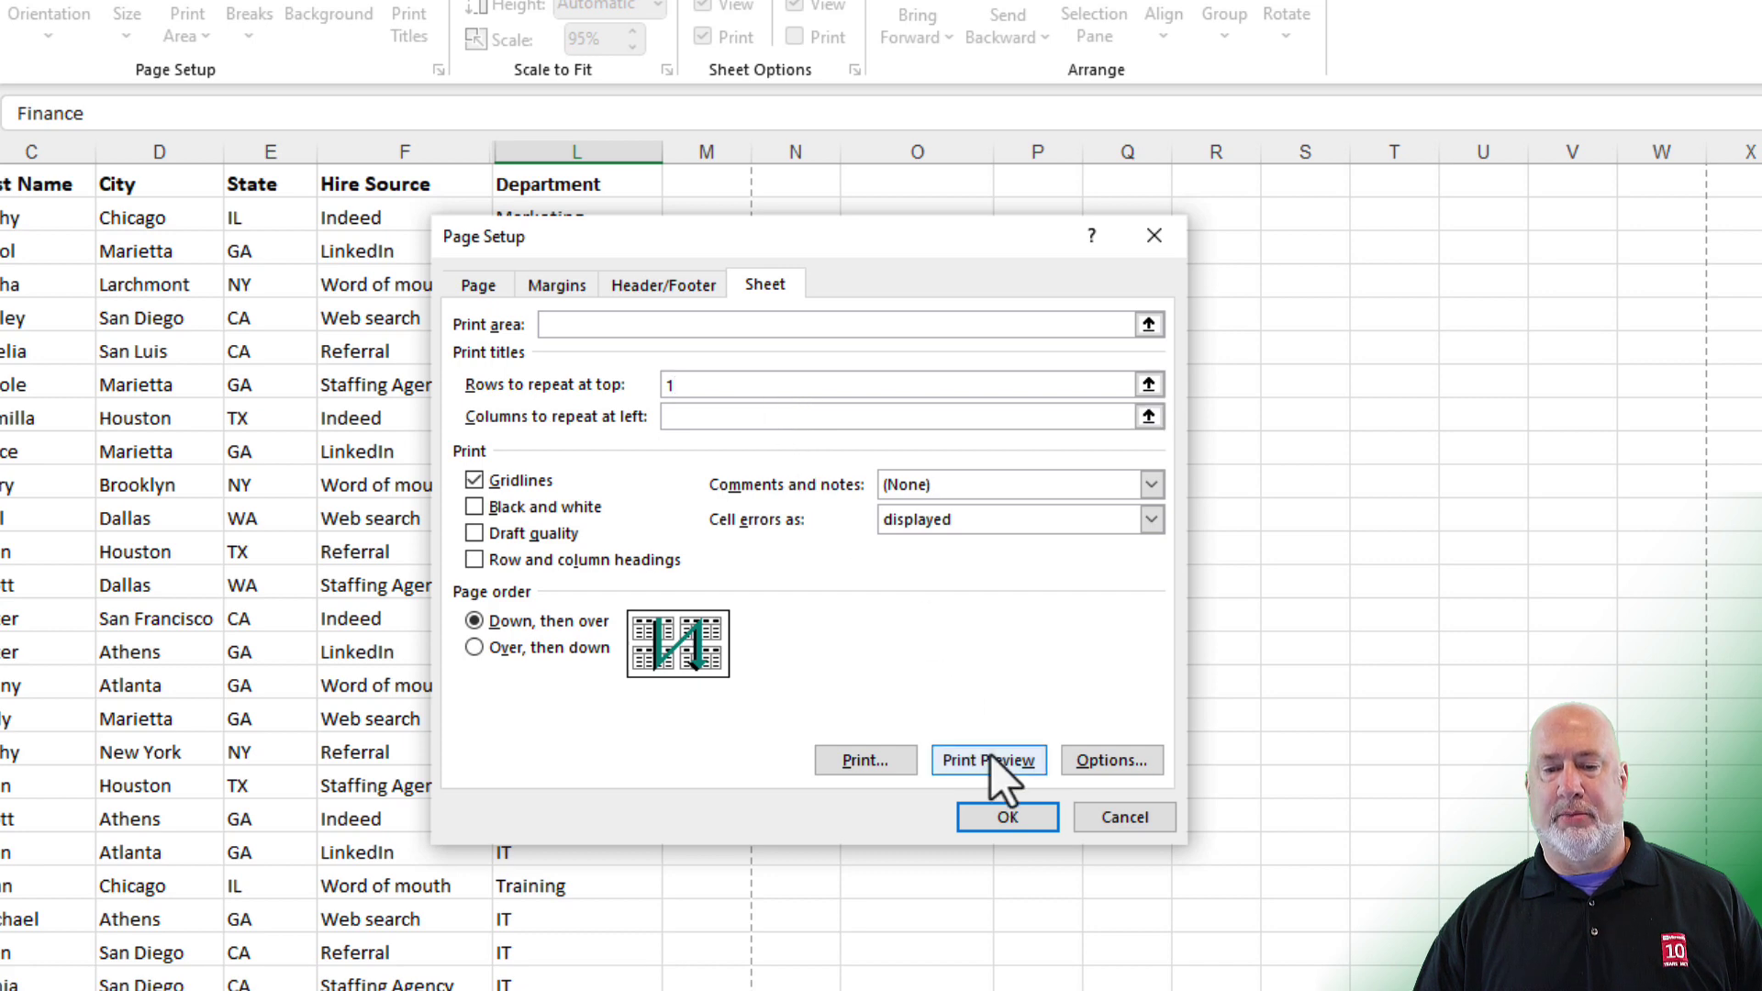
click(1003, 777)
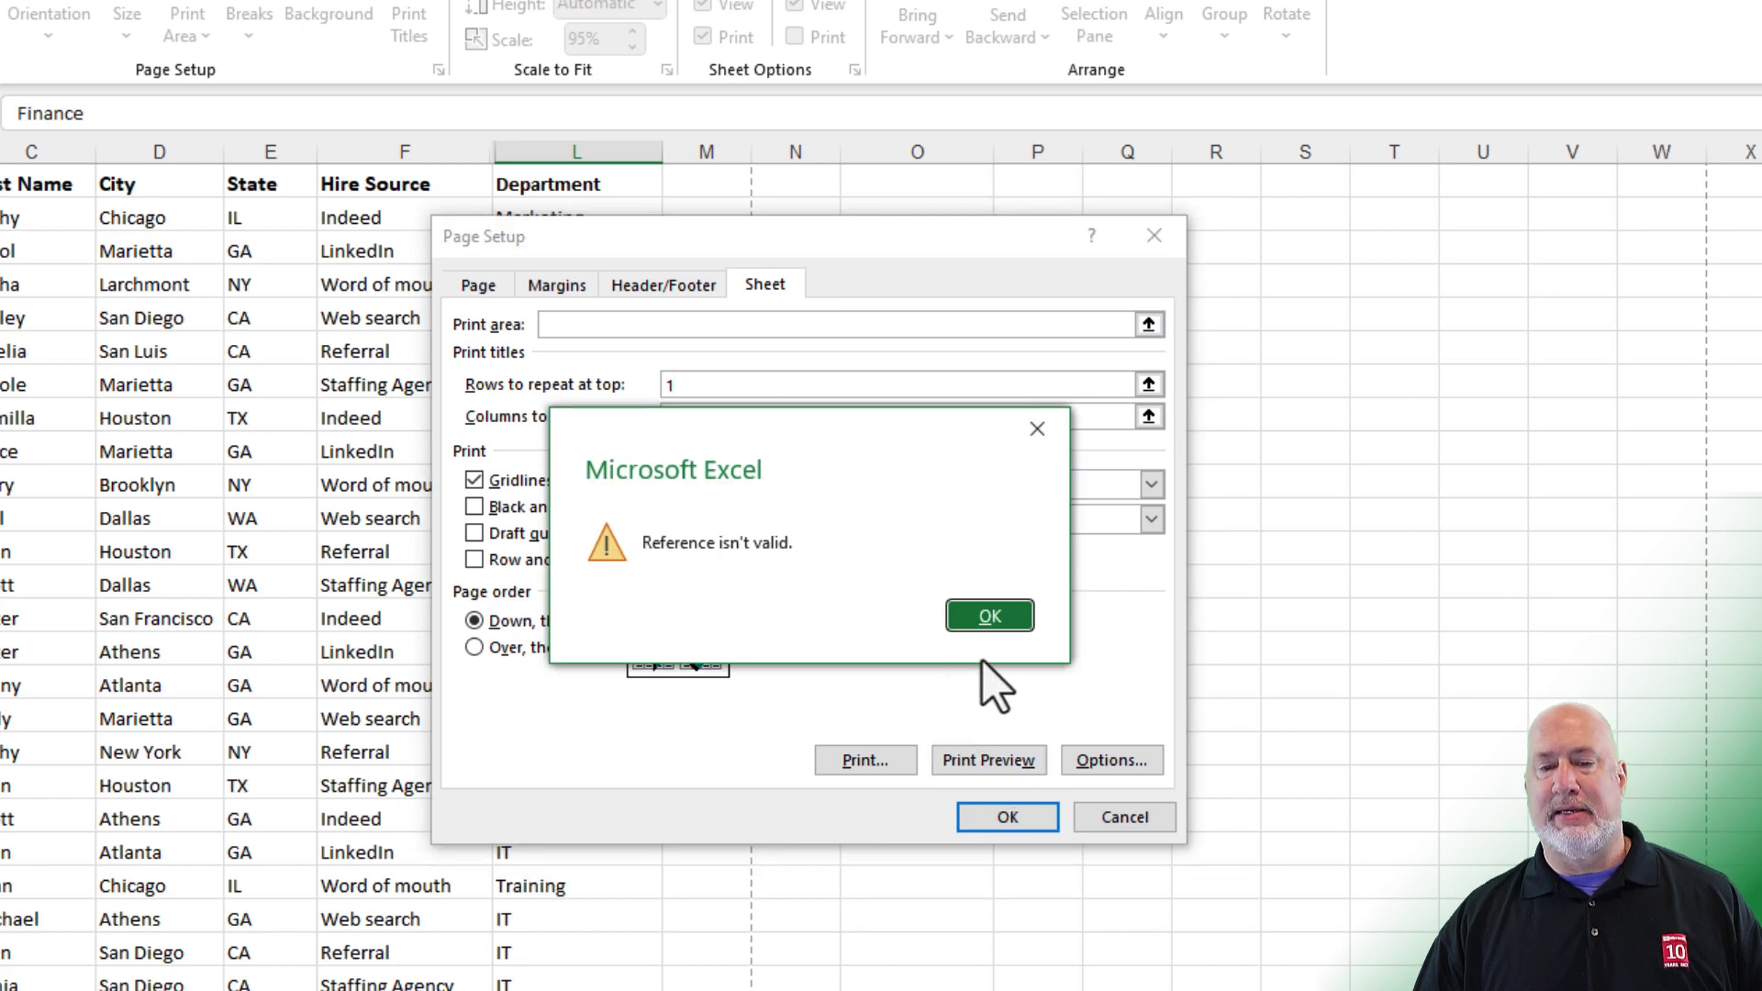
click(999, 626)
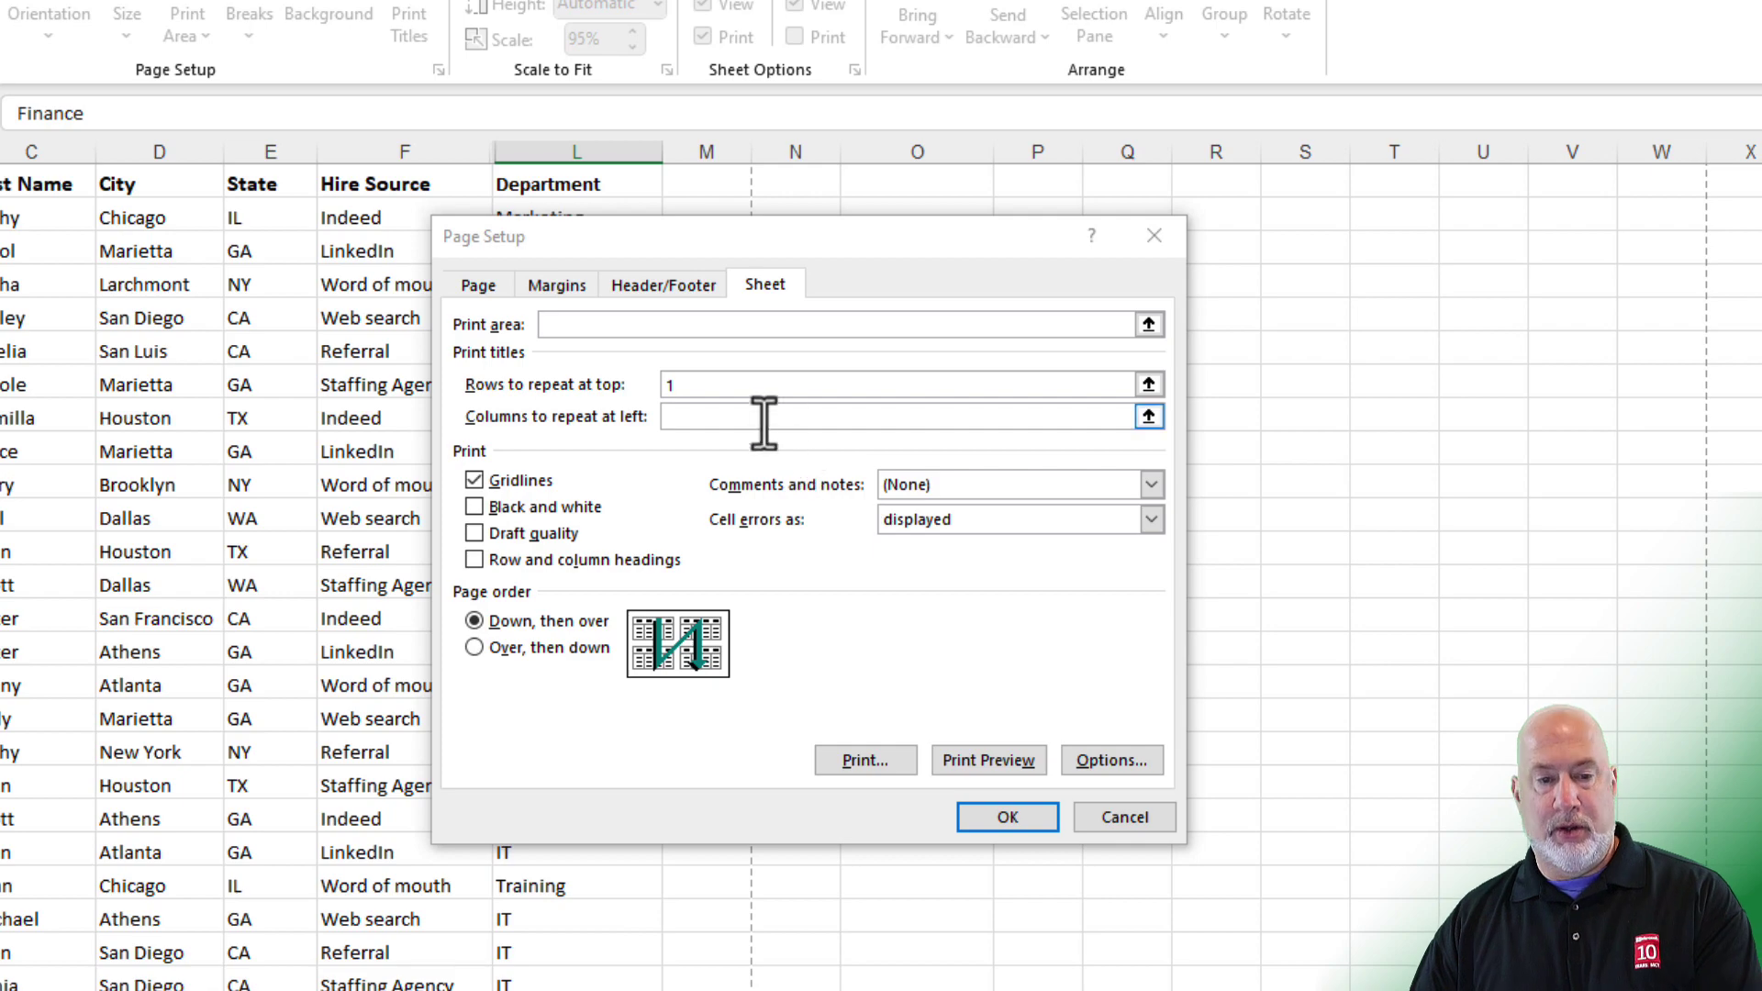
click(711, 385)
key(BackSpace)
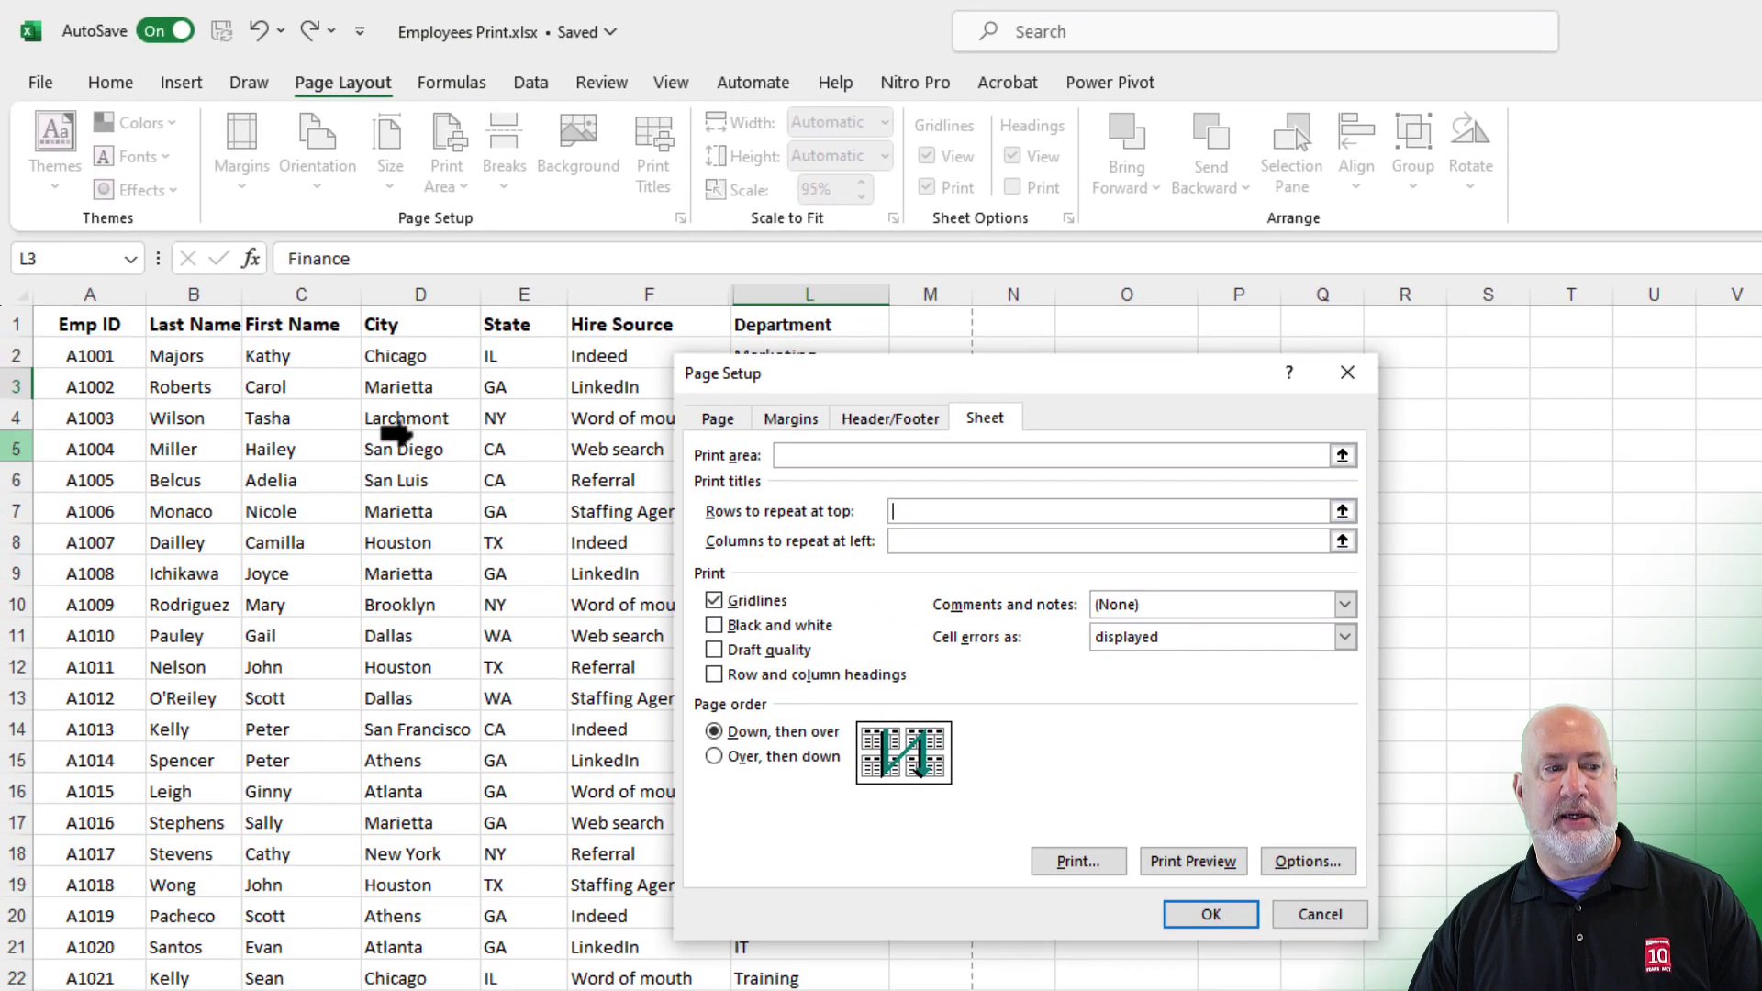
click(18, 323)
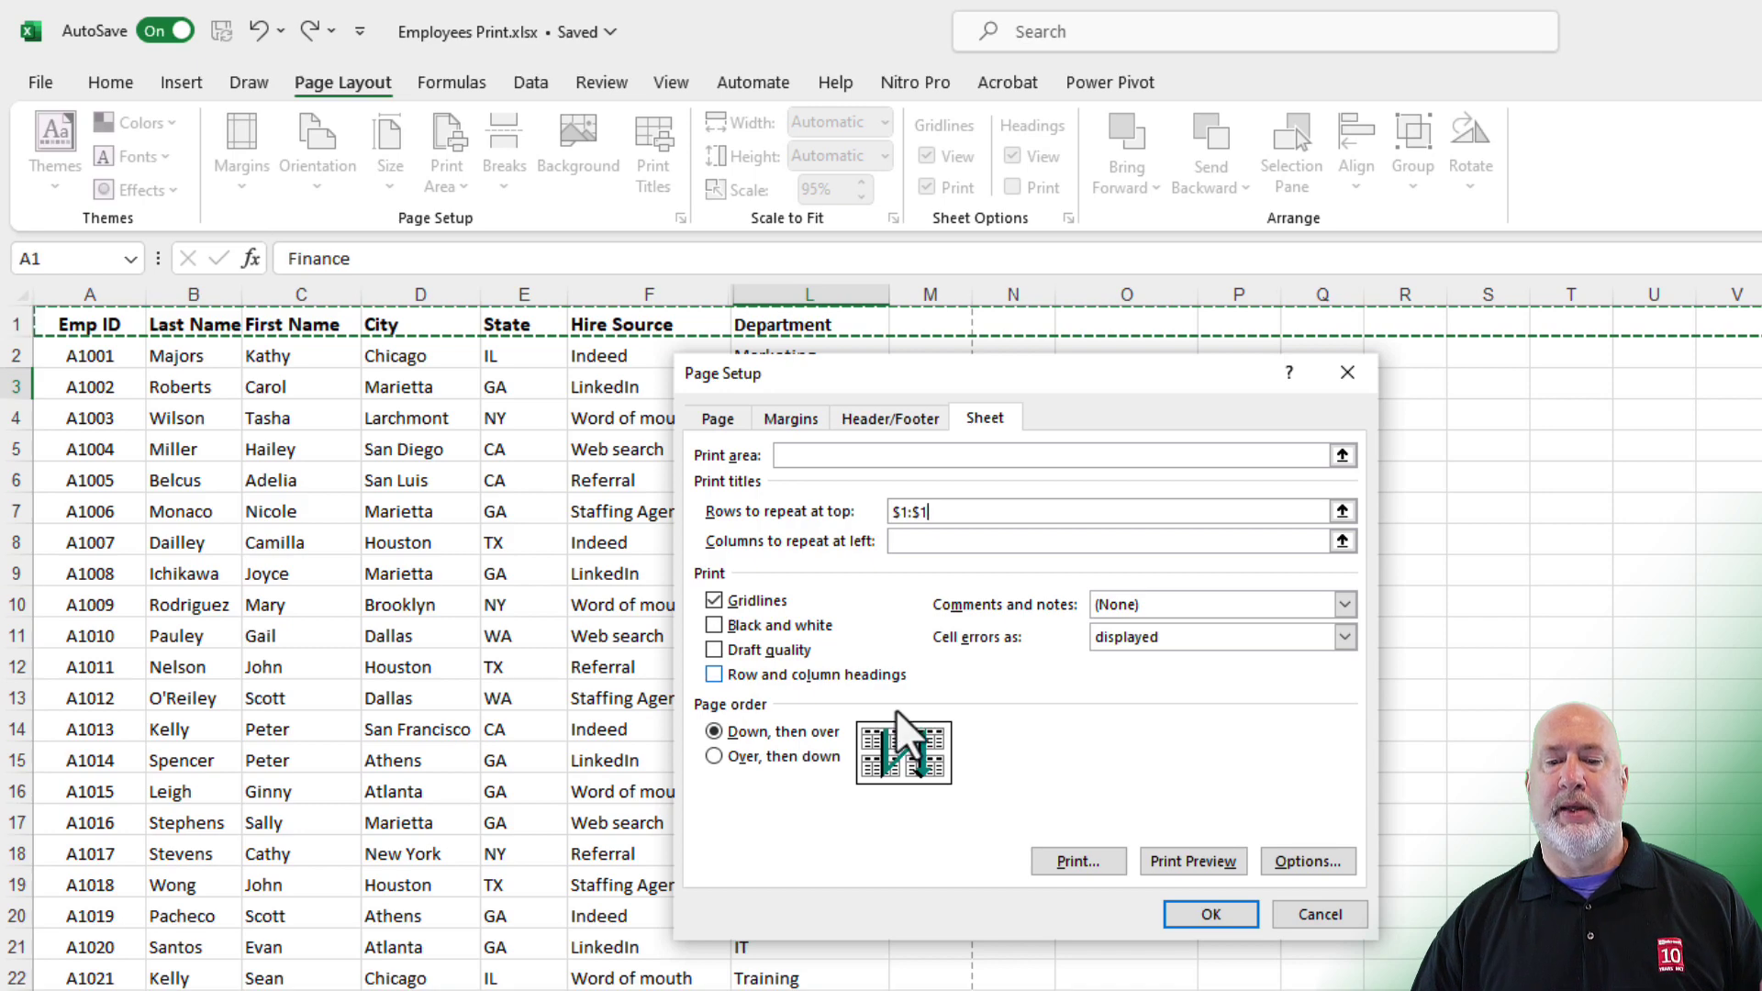
click(1191, 861)
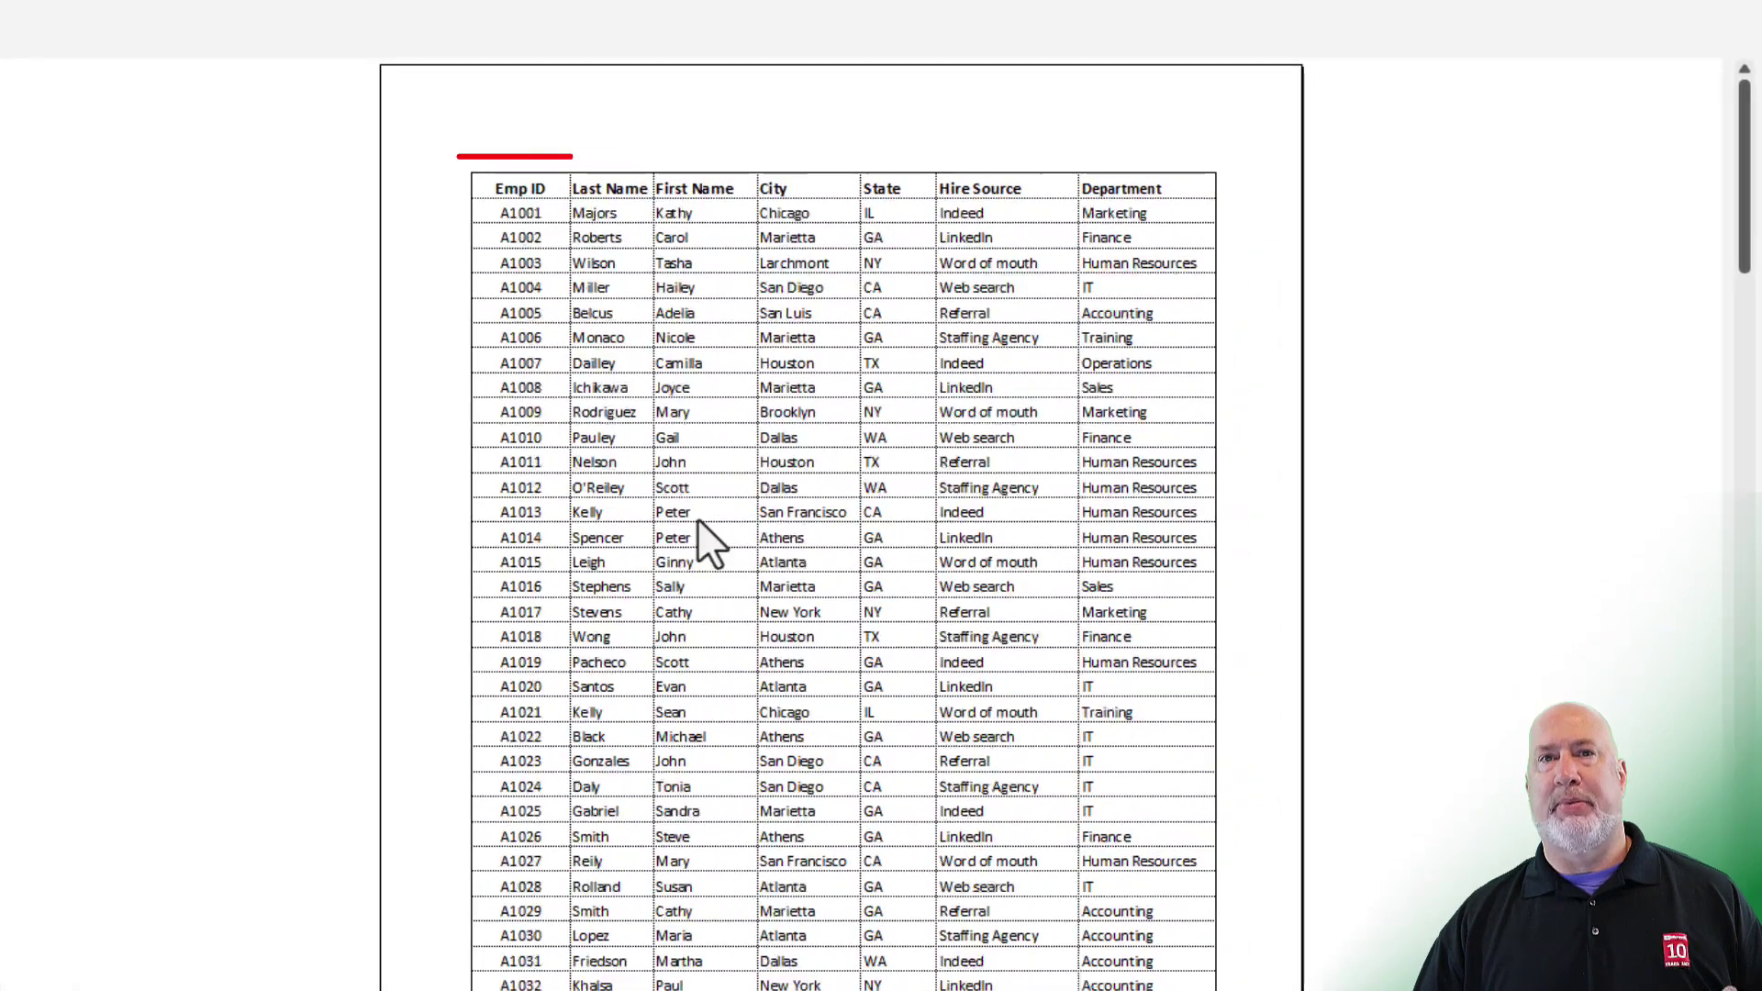
scroll(698, 511, down, 1)
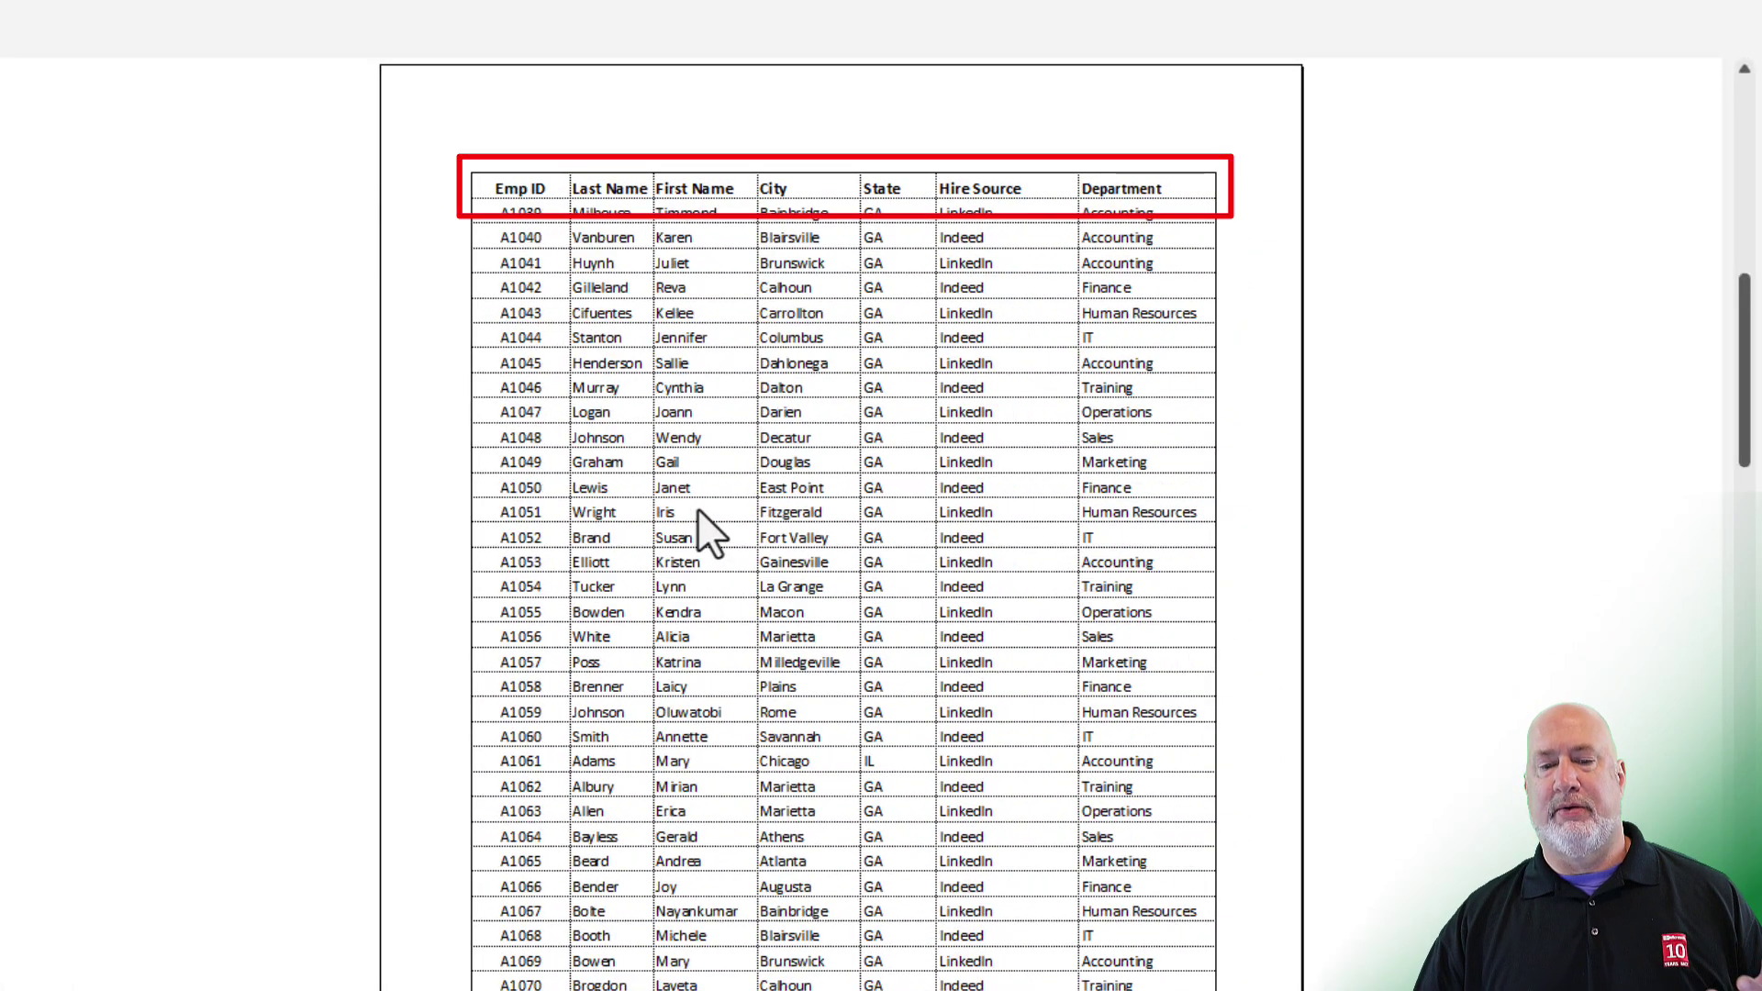
scroll(697, 510, down, 1)
click(553, 976)
click(553, 975)
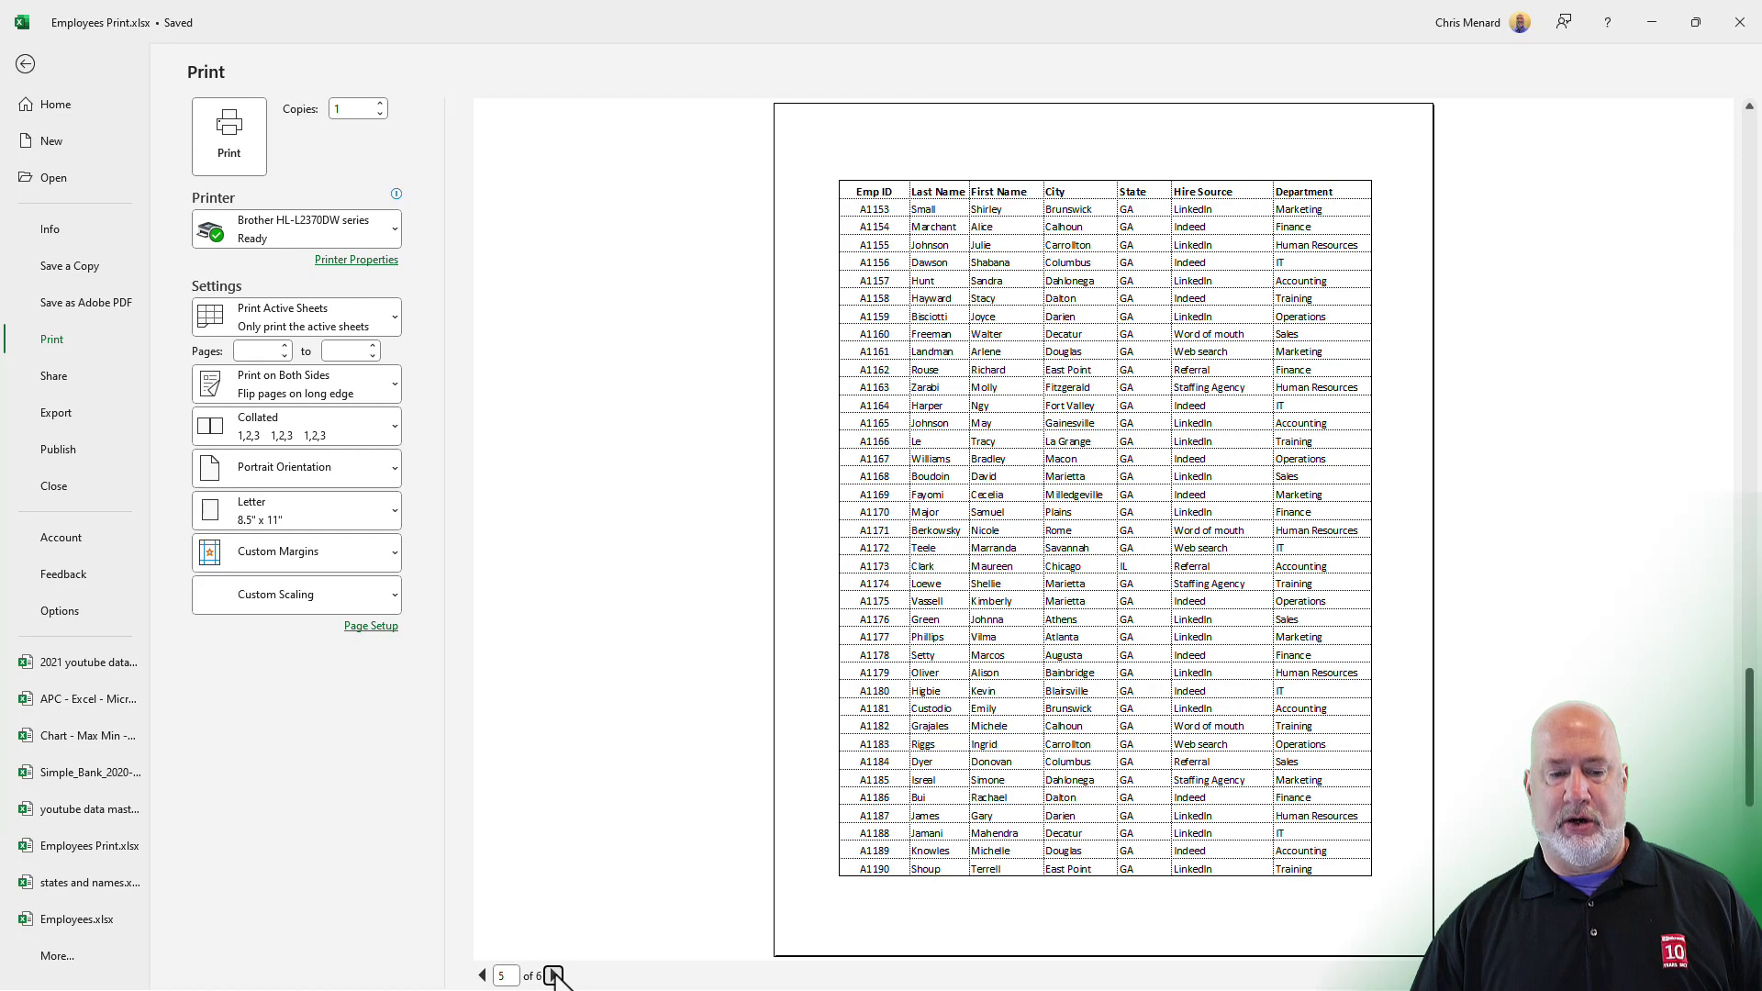
click(553, 975)
click(482, 976)
click(482, 976)
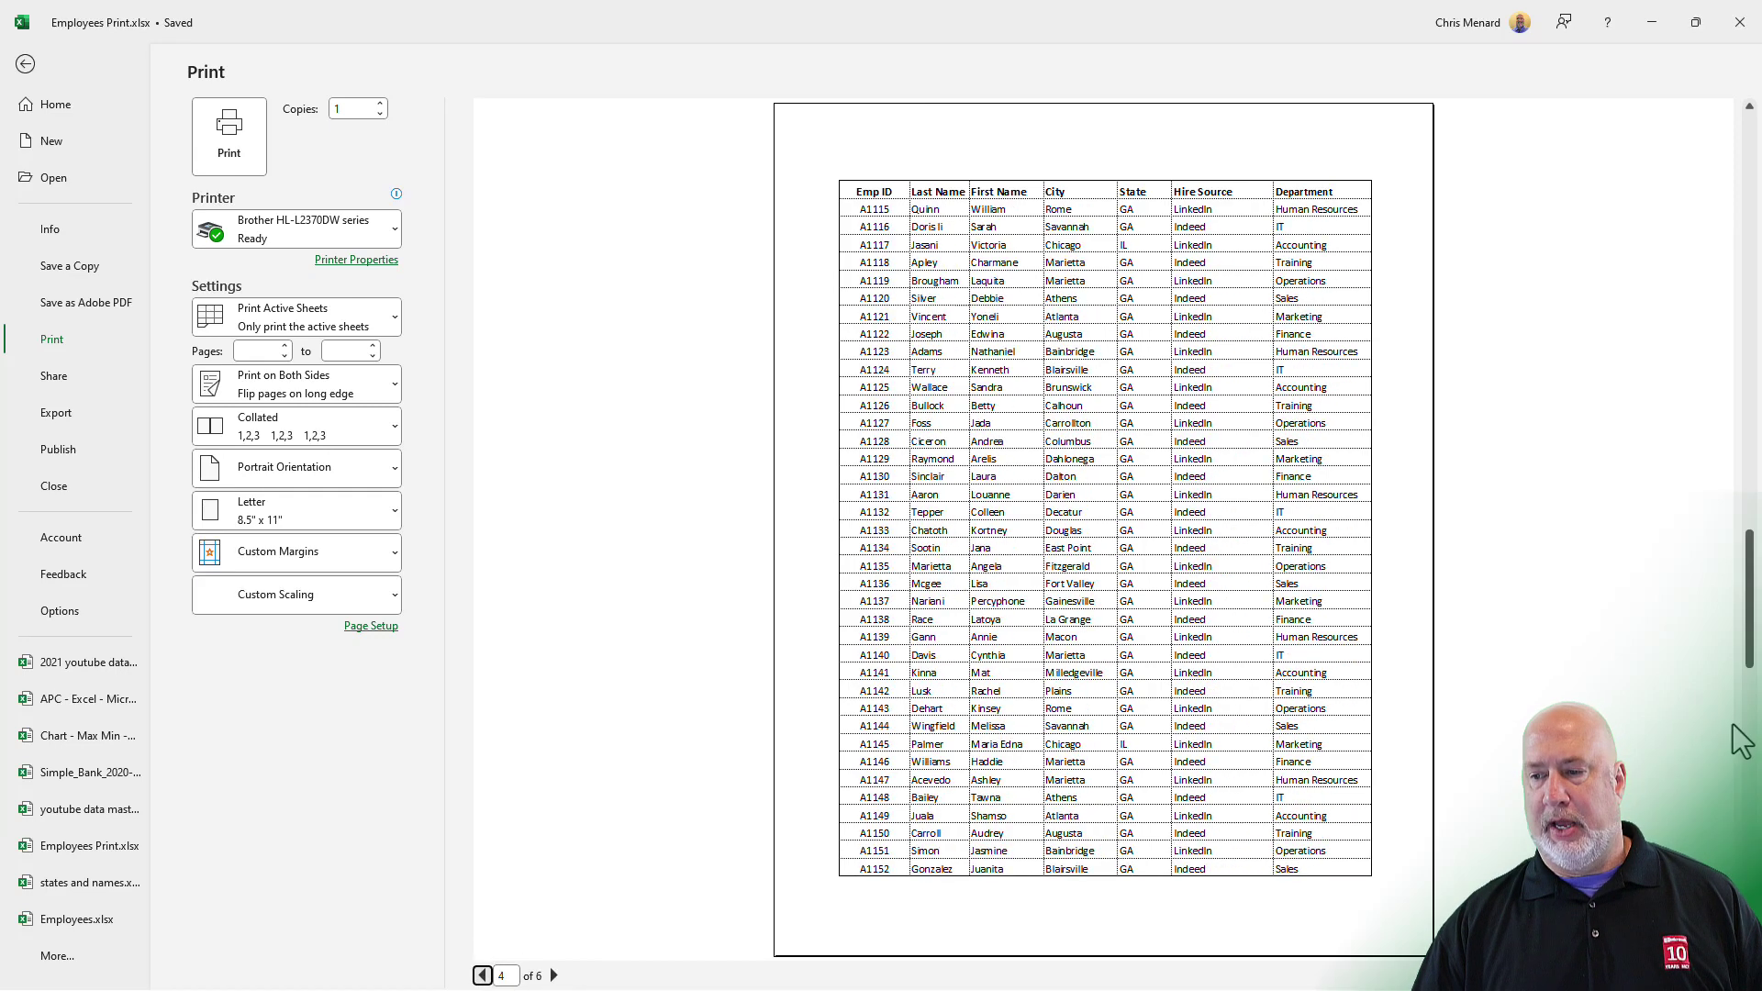
scroll(1758, 637, up, 1)
scroll(867, 339, up, 2)
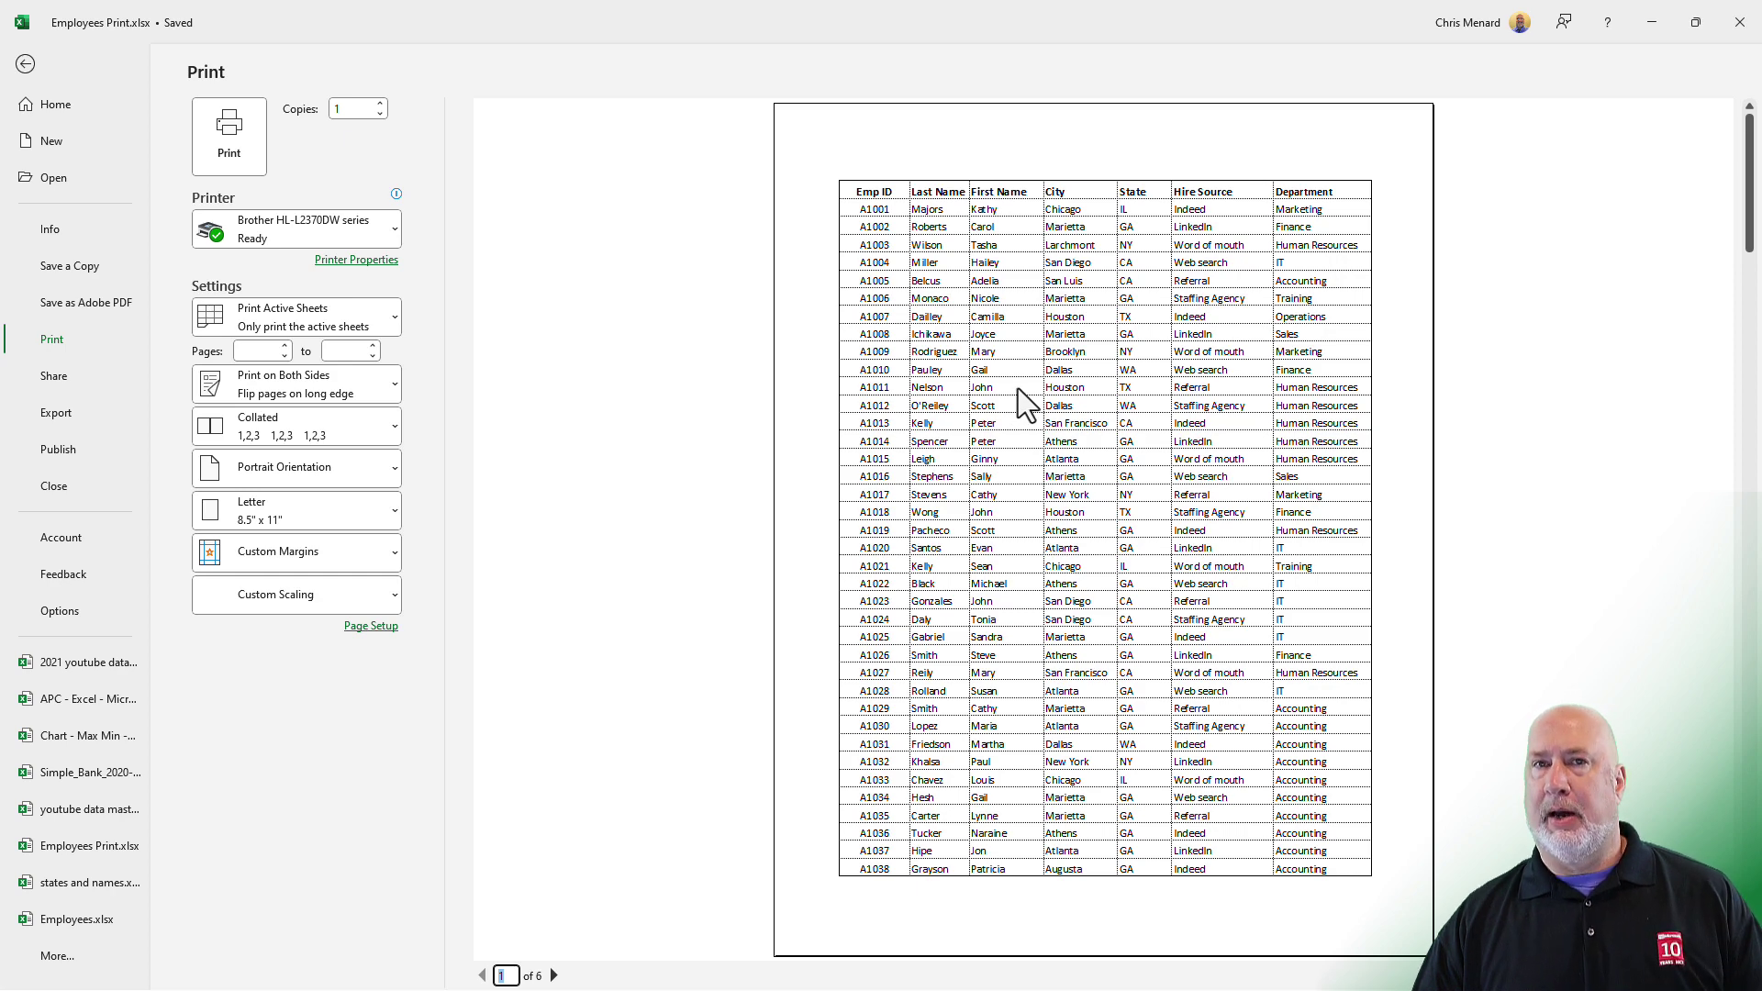
click(25, 64)
Exit the print preview and switch the sheet to Page Layout view.
click(349, 270)
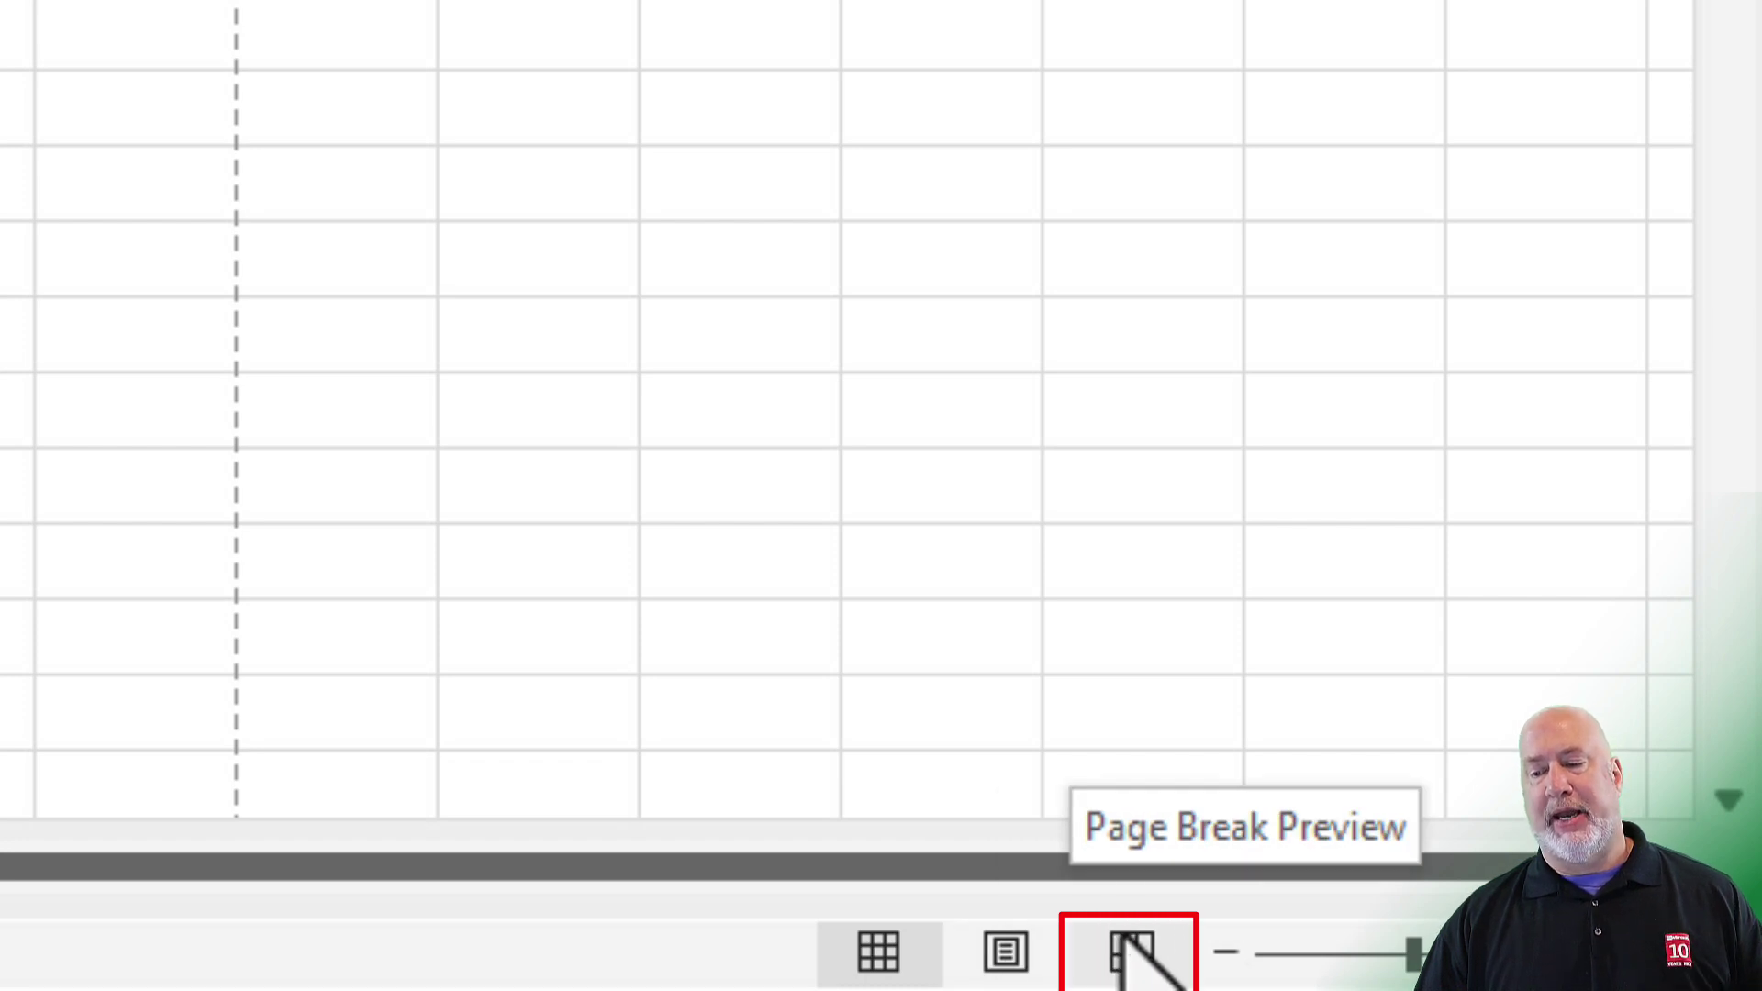
click(1007, 952)
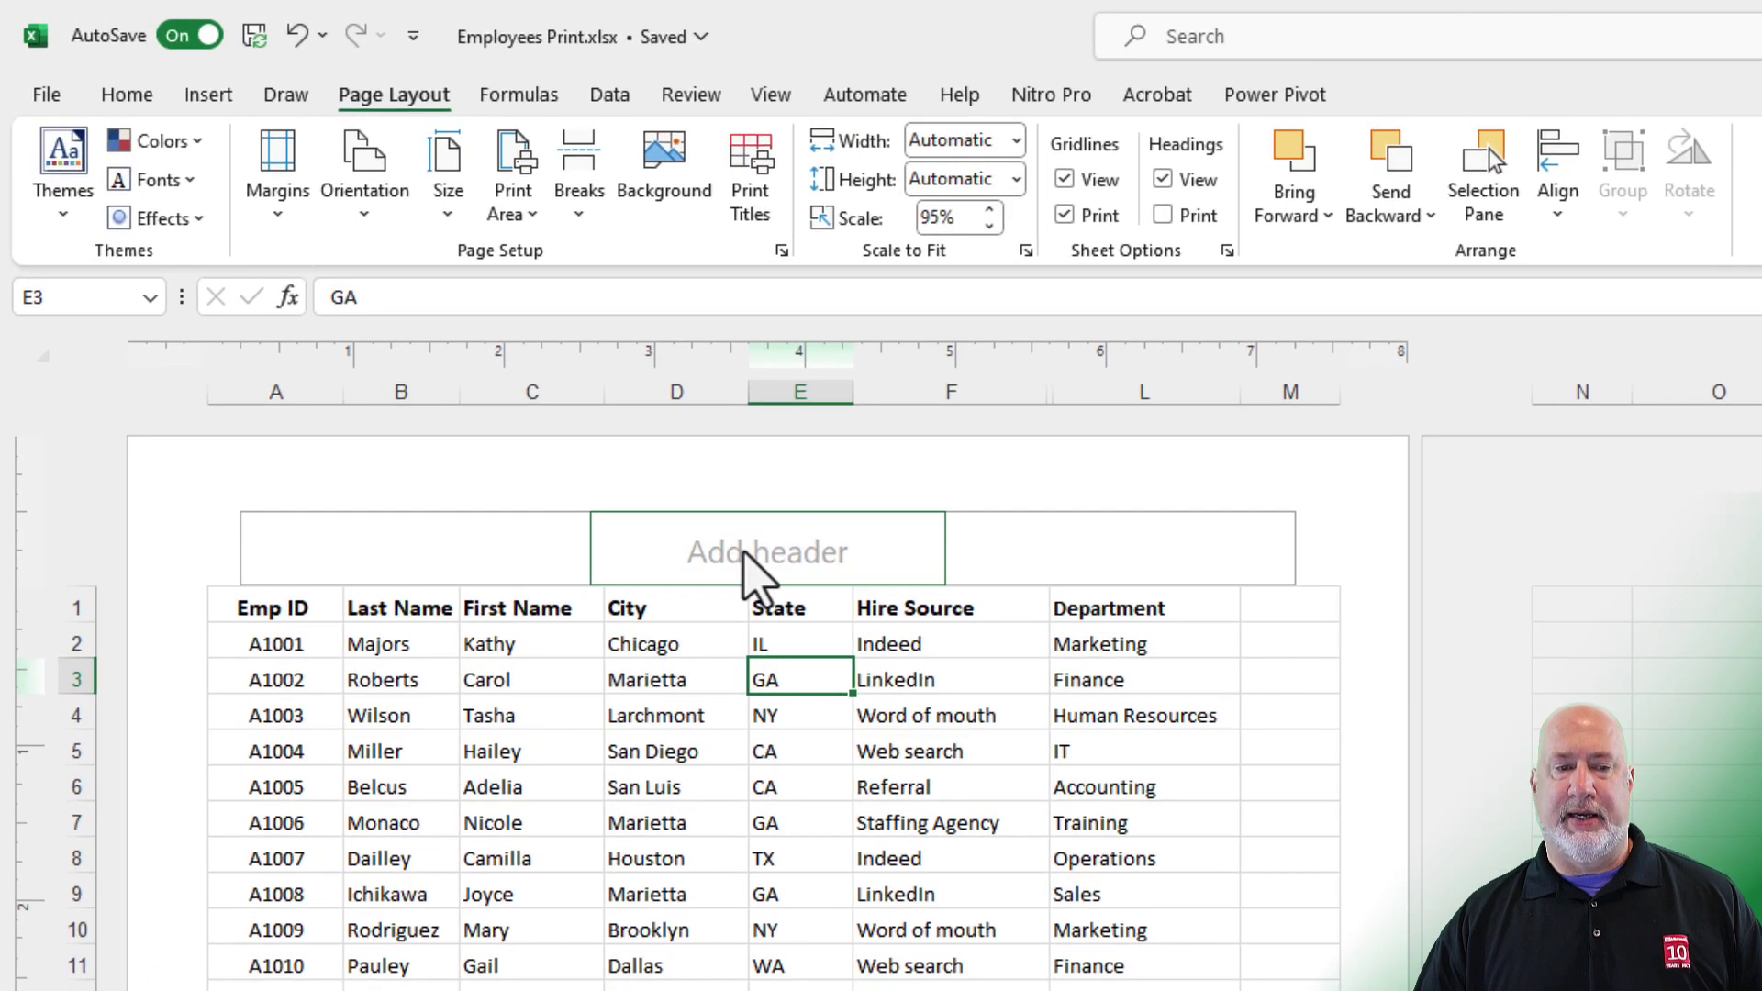
Fill the header: file name centred, 'Date printed:' with current date left, author's name right.
click(744, 555)
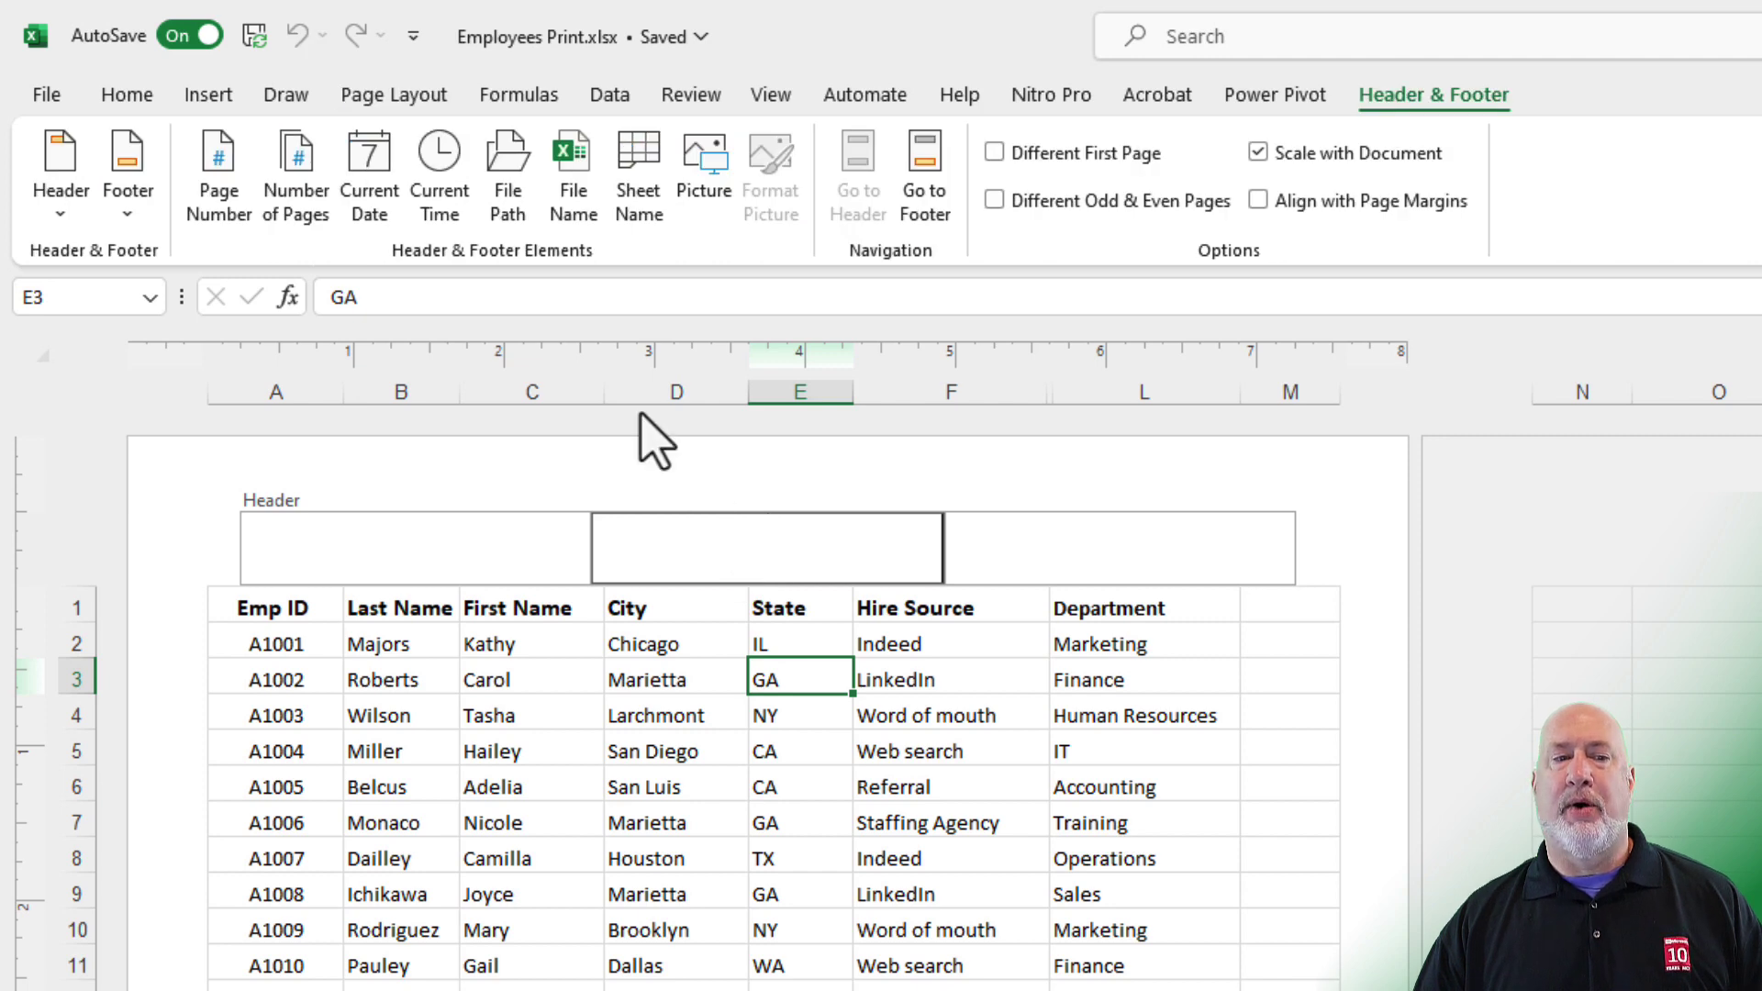
click(571, 200)
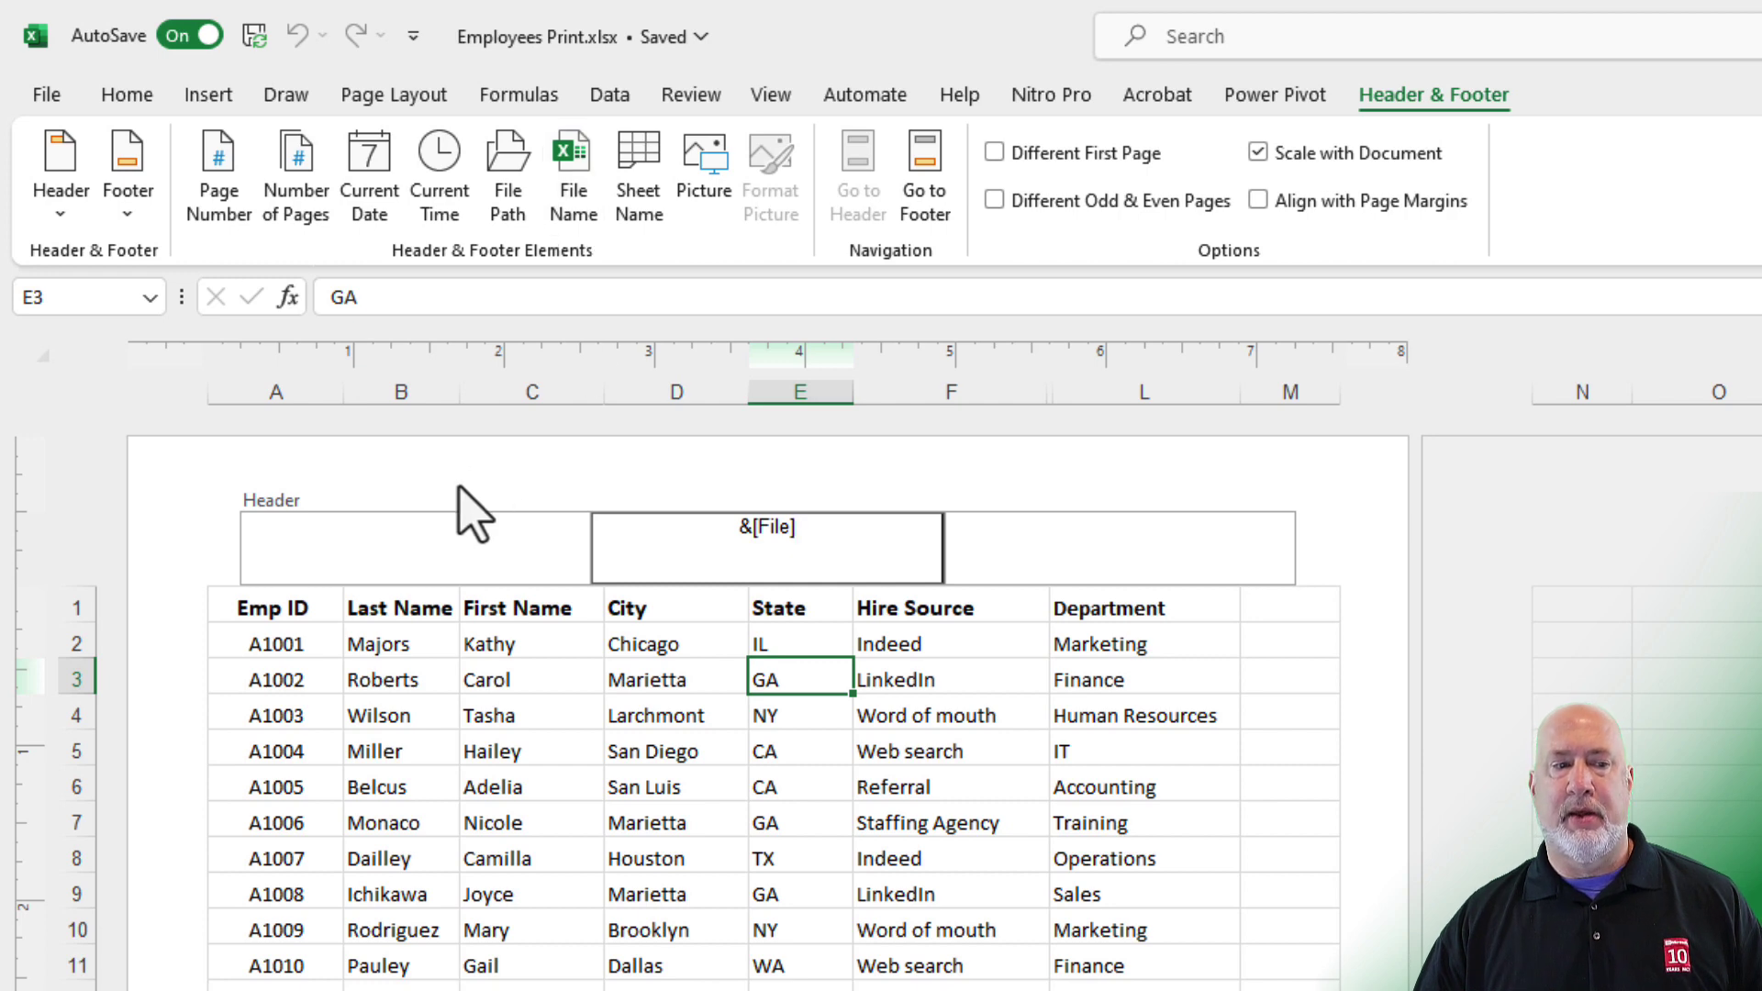
click(439, 543)
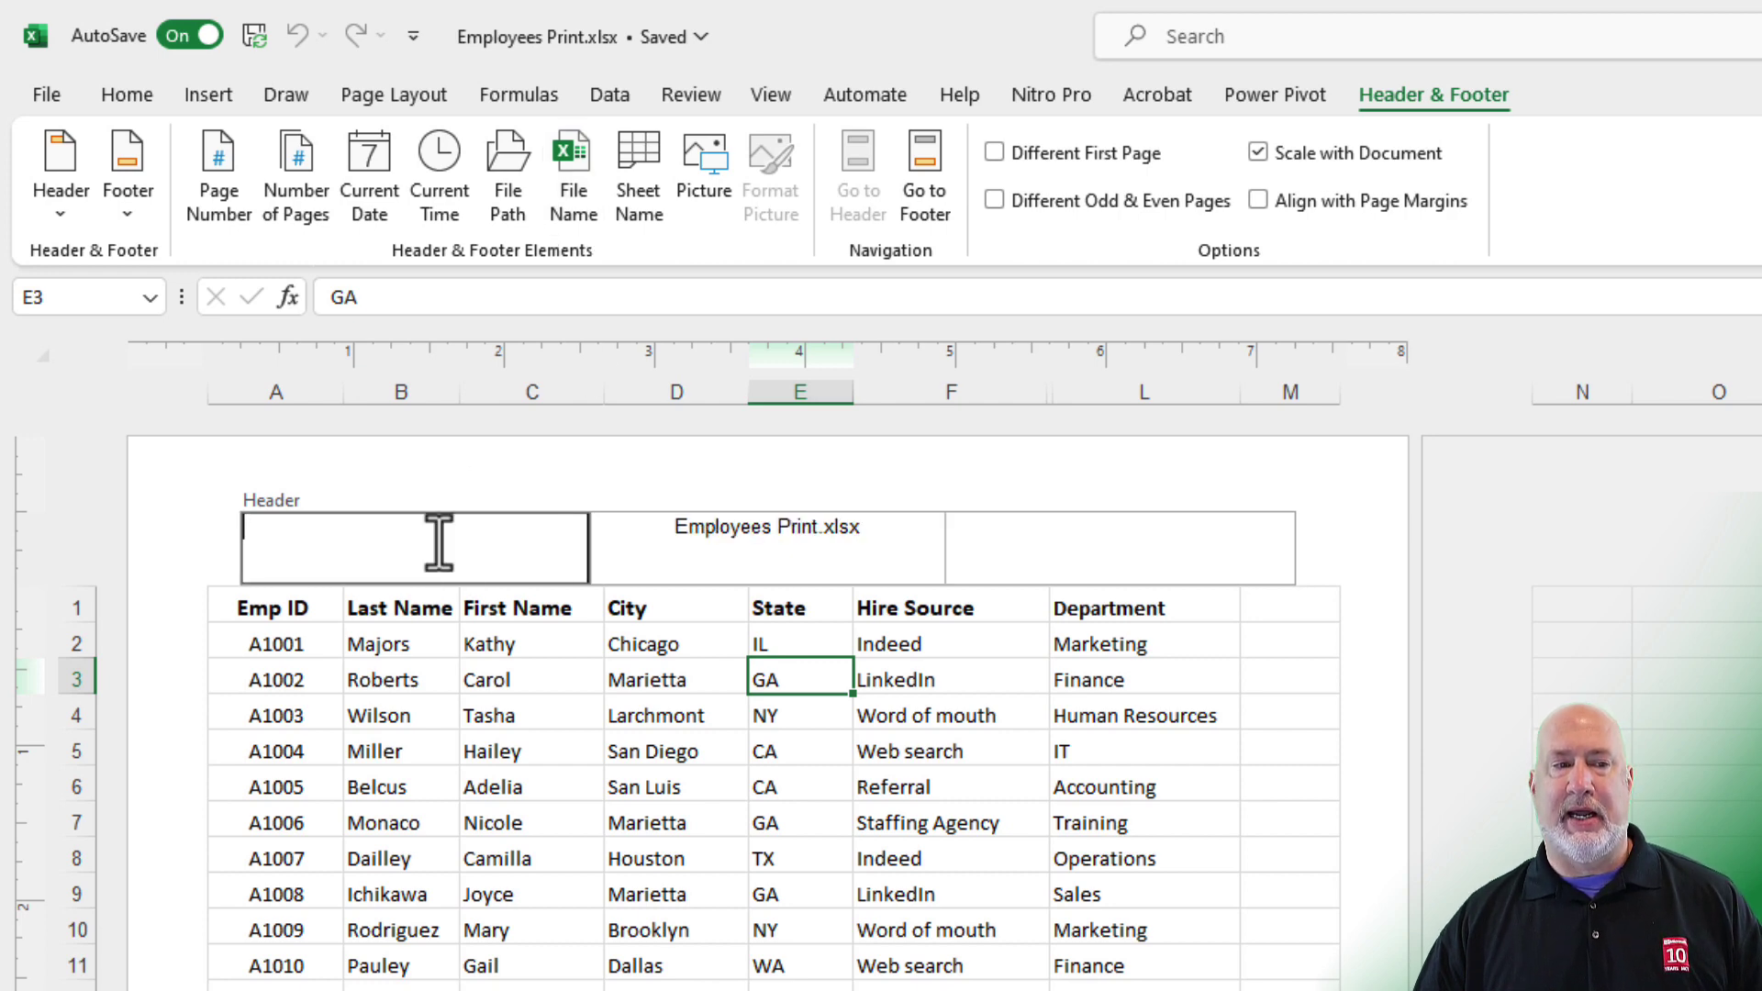
text(Da)
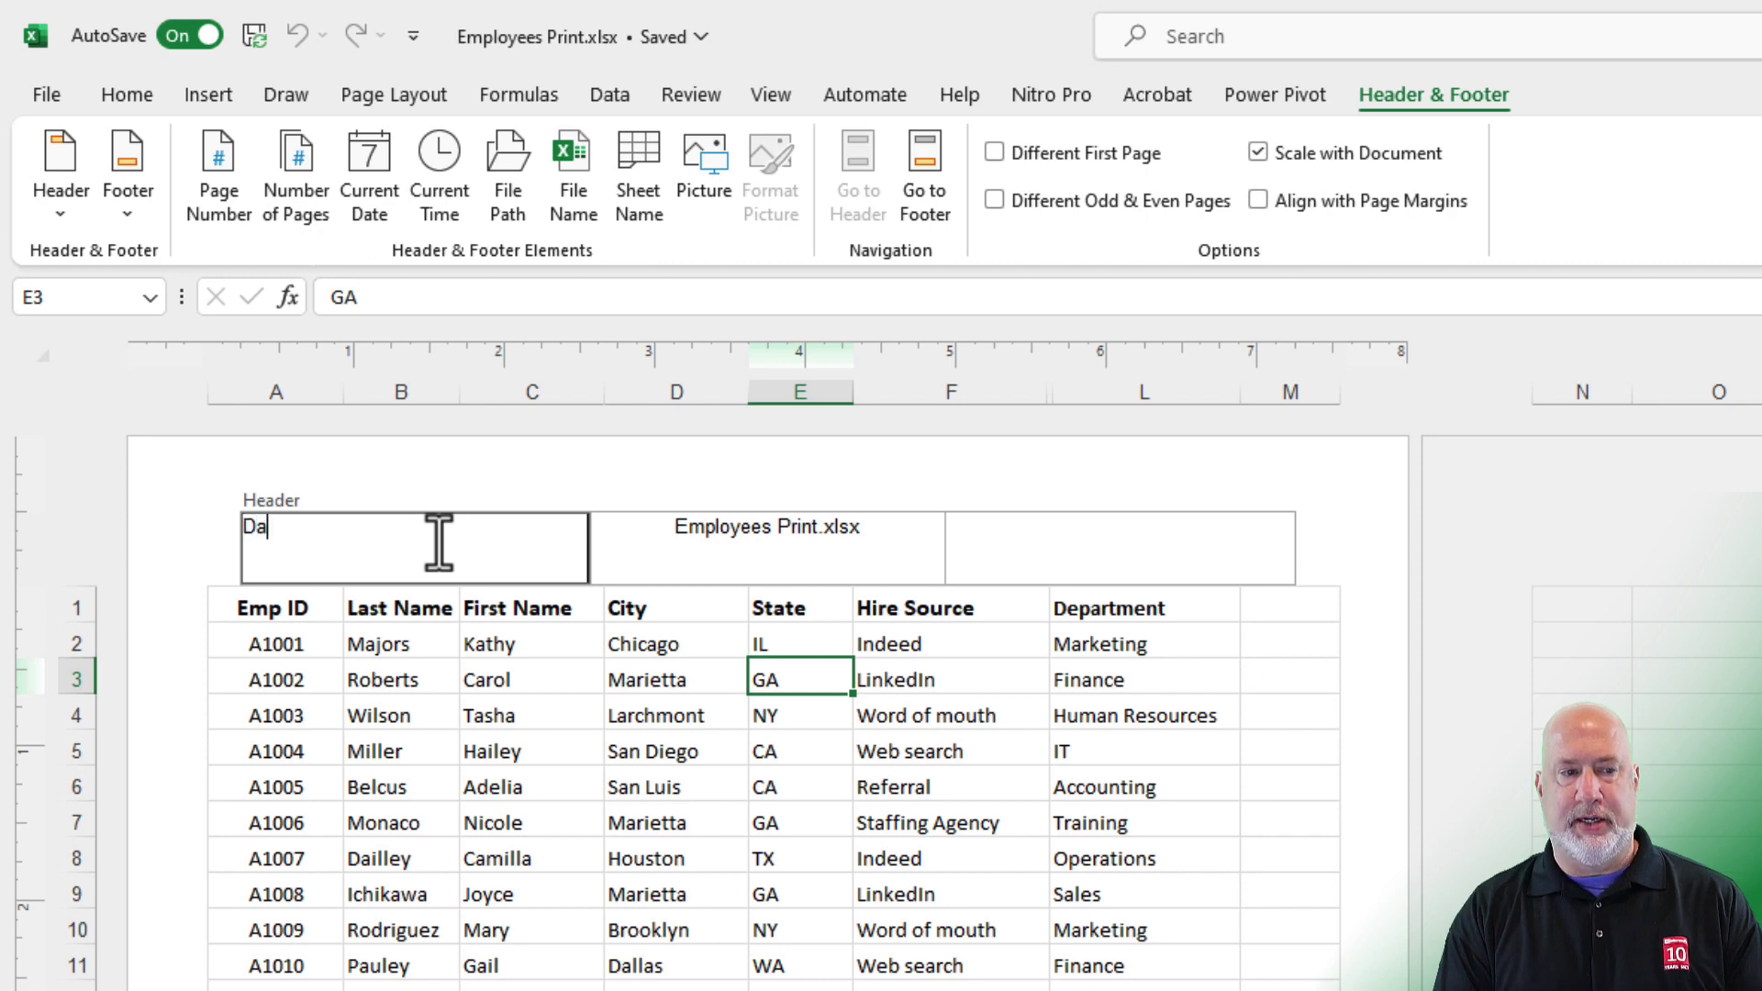
text(te printed:)
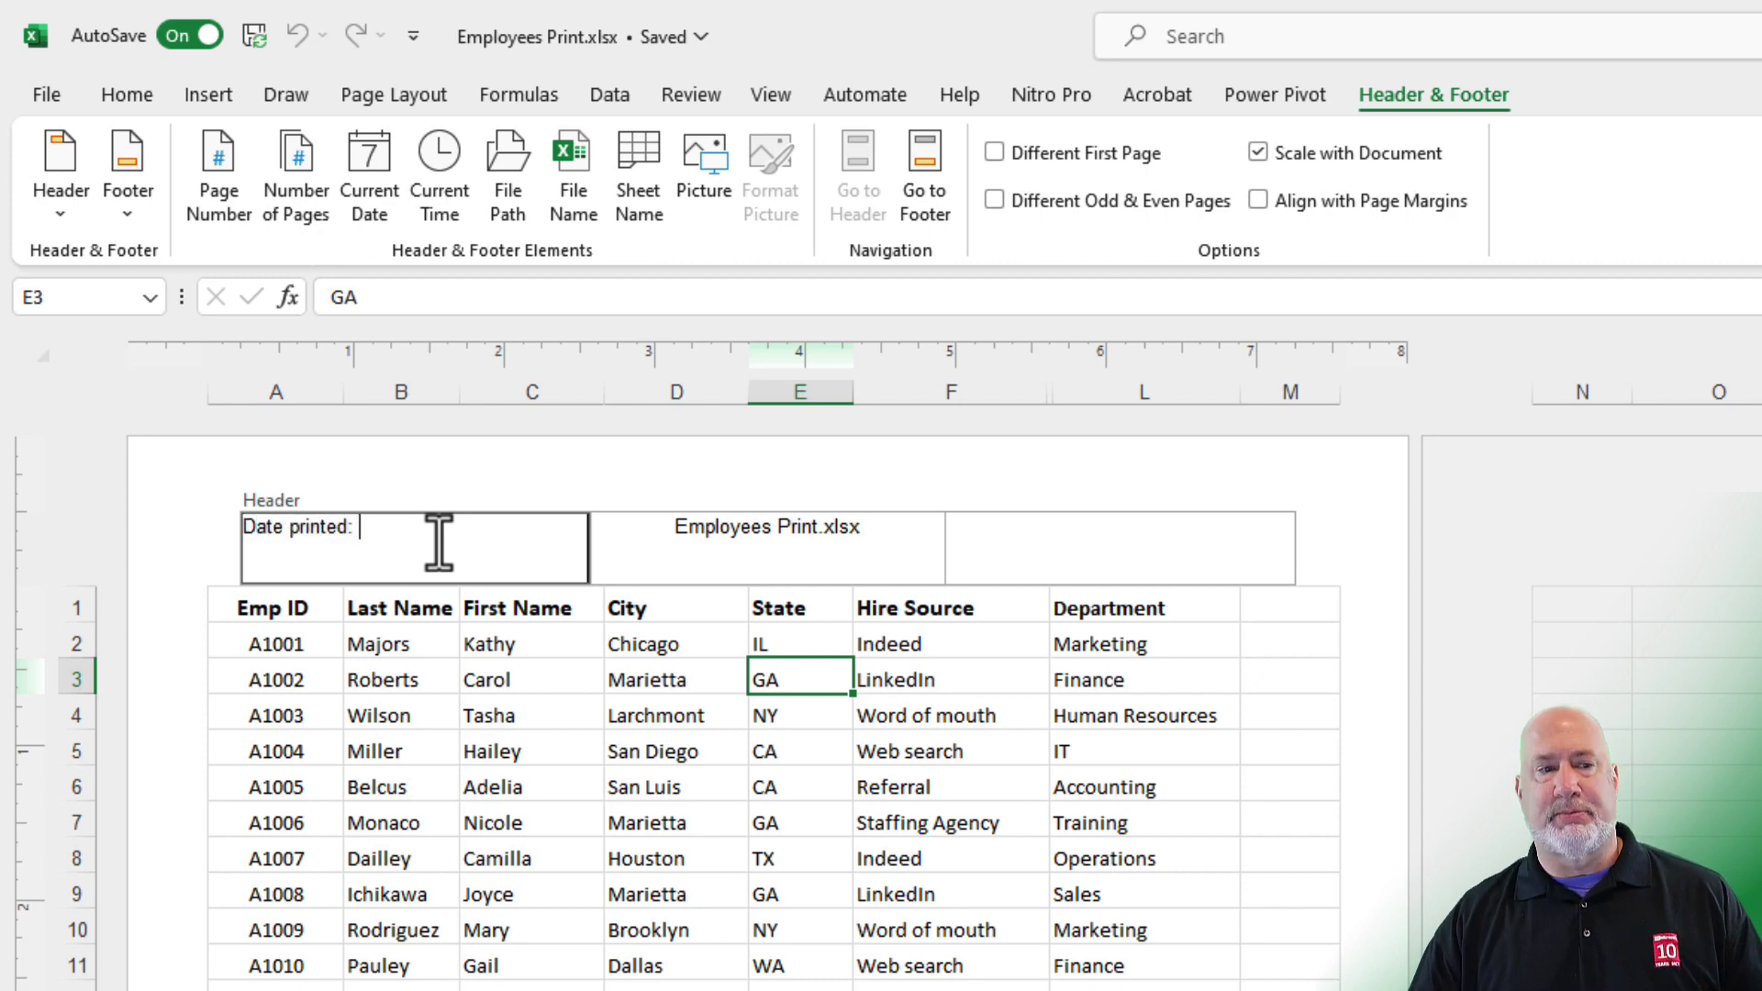
click(368, 193)
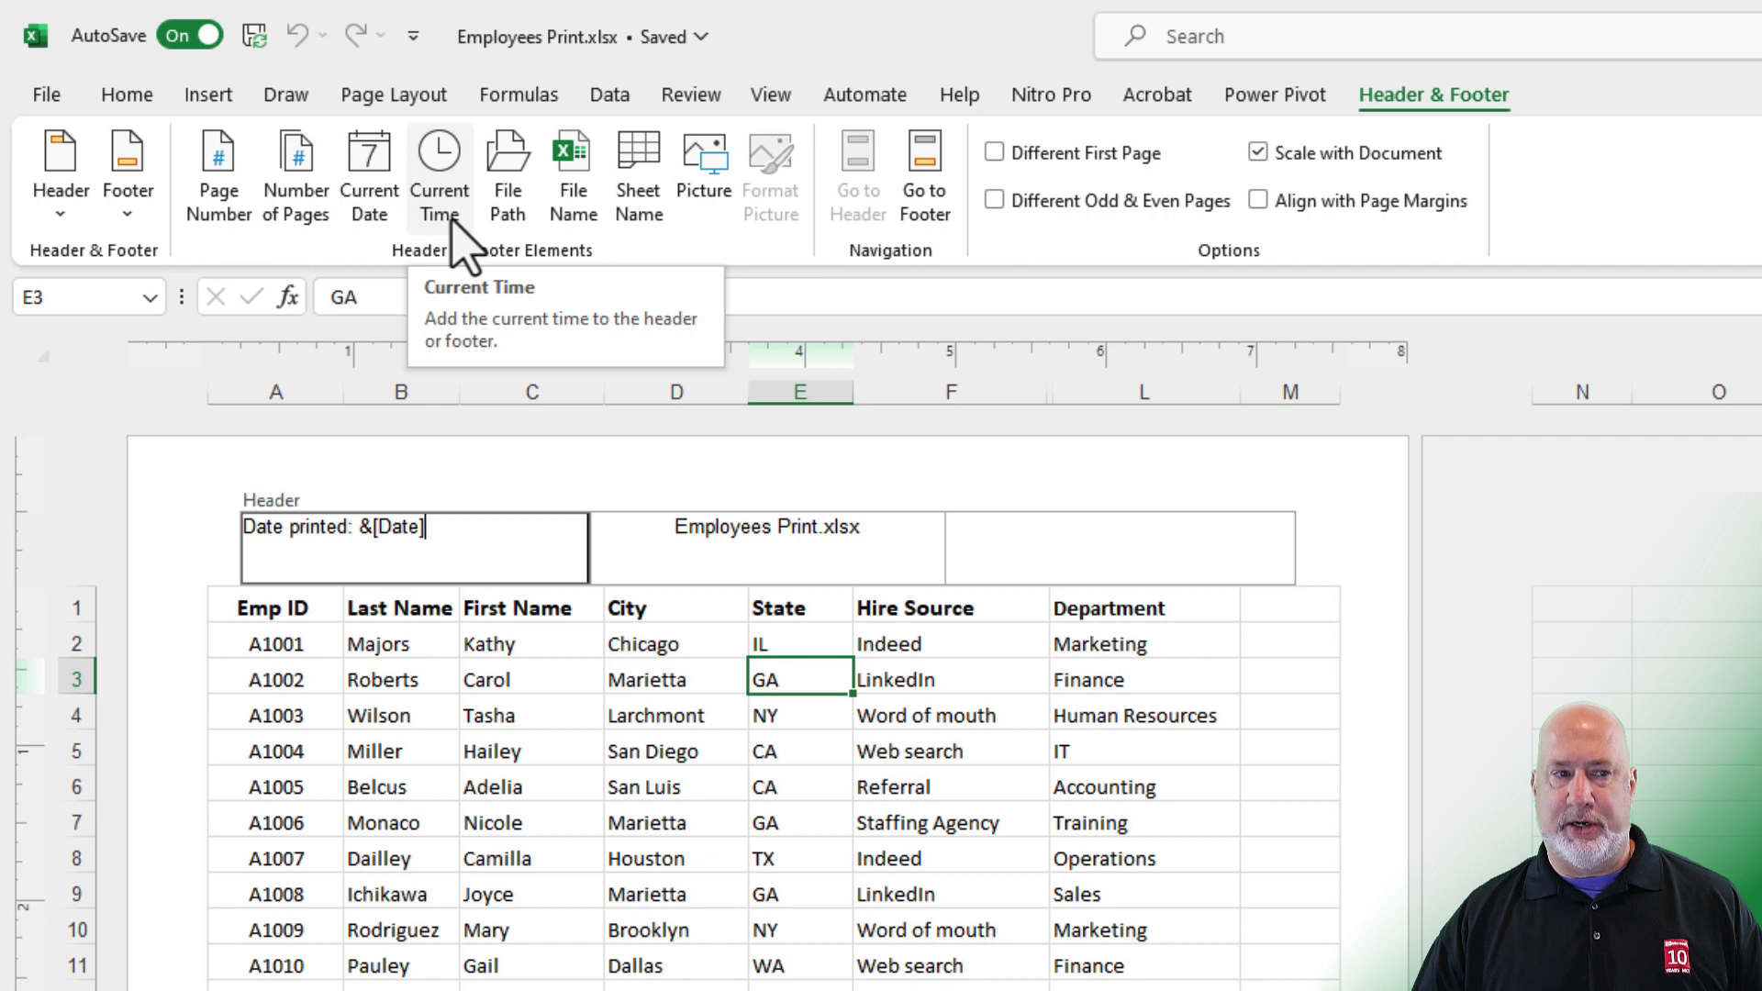
click(1204, 555)
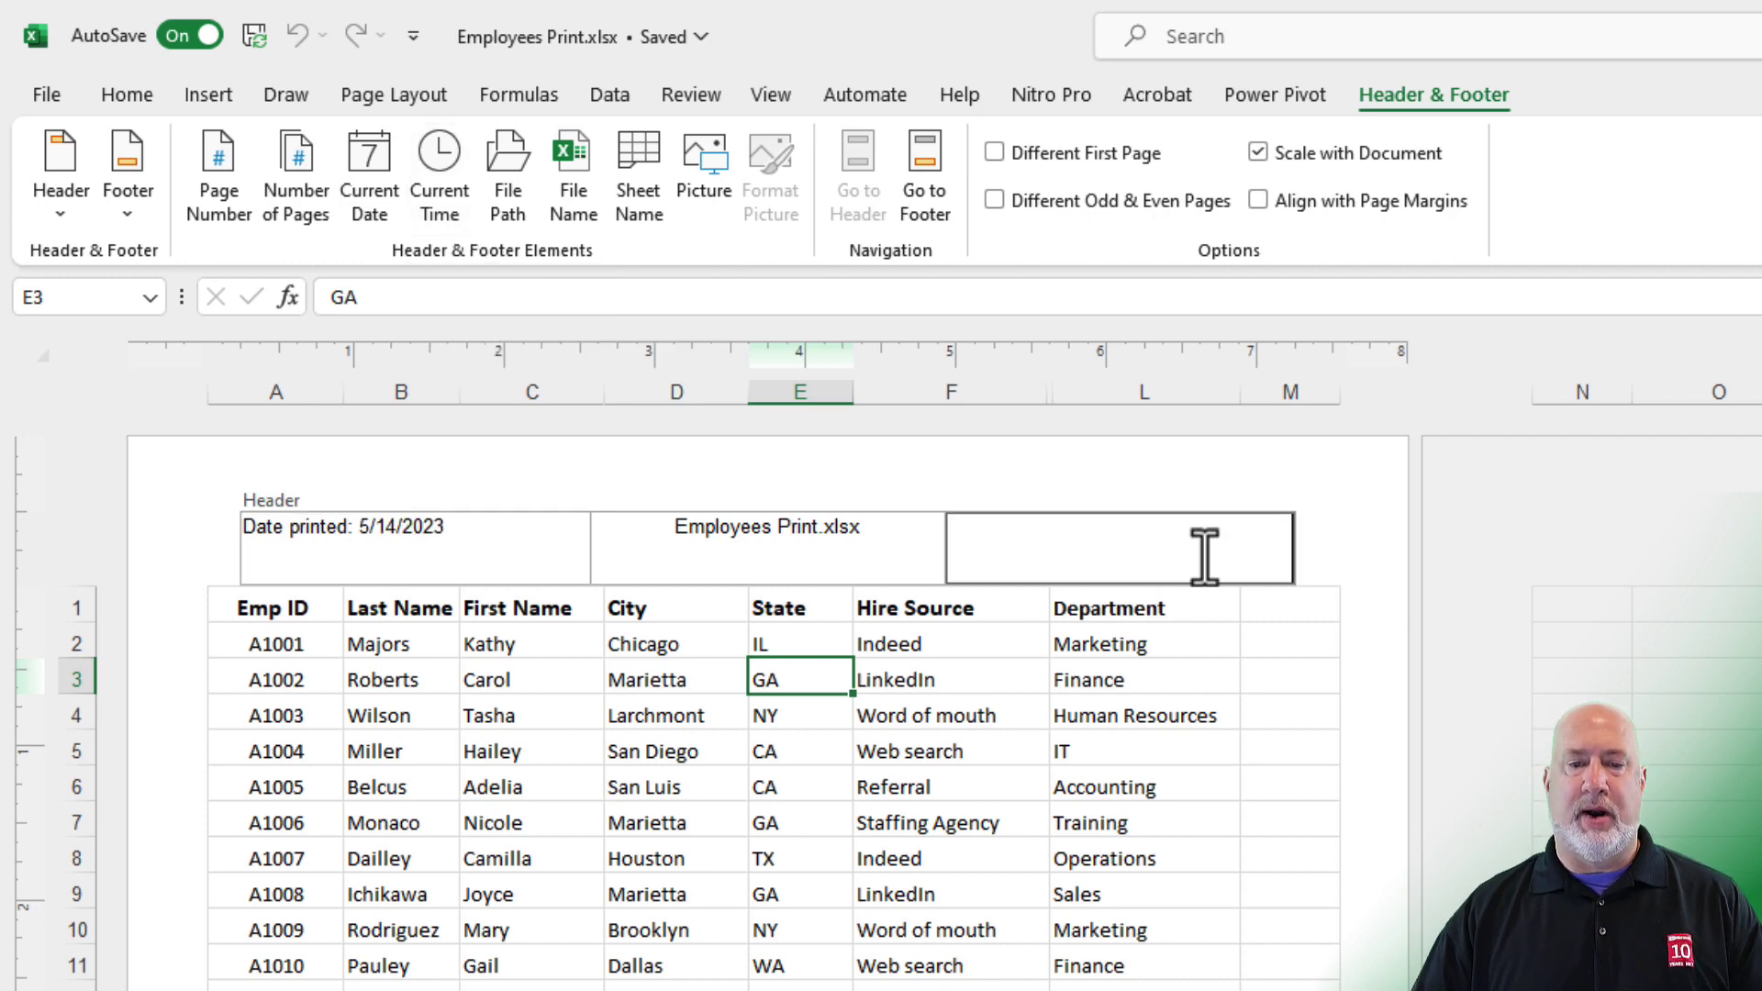
text(Chris Menard)
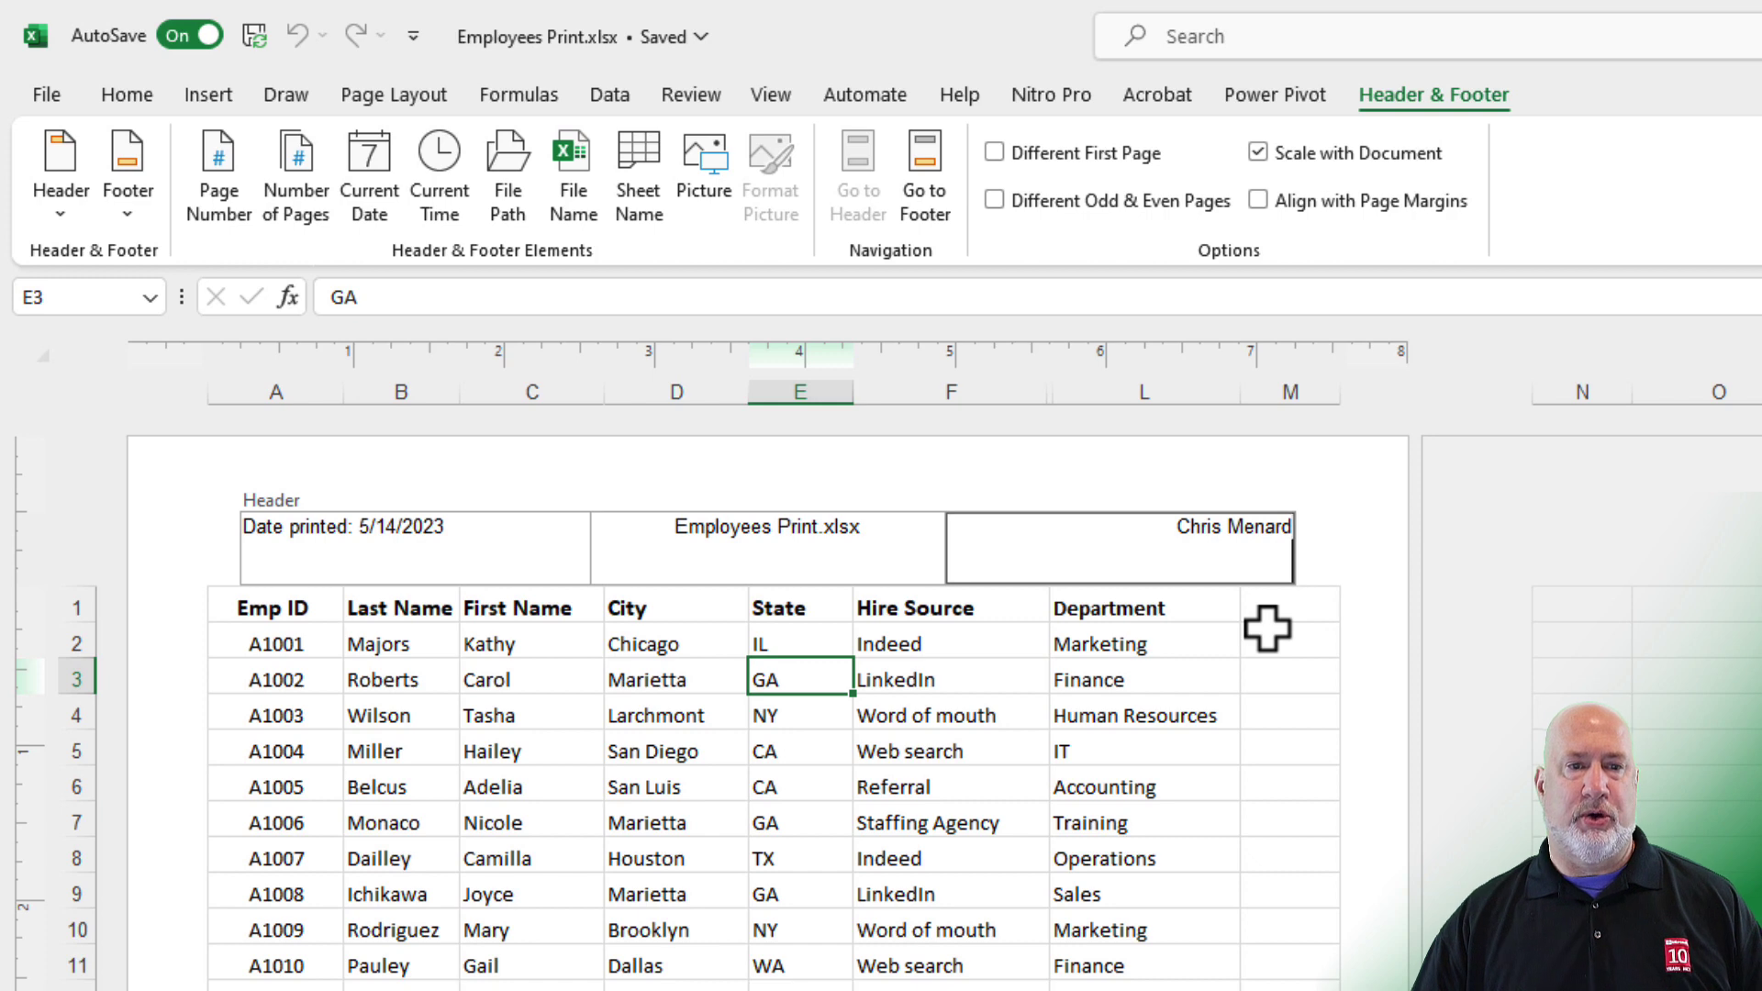
Build a centre footer 'Page [Page Number] of [Number of Pages]', rendering as Page 1 of 6.
click(937, 203)
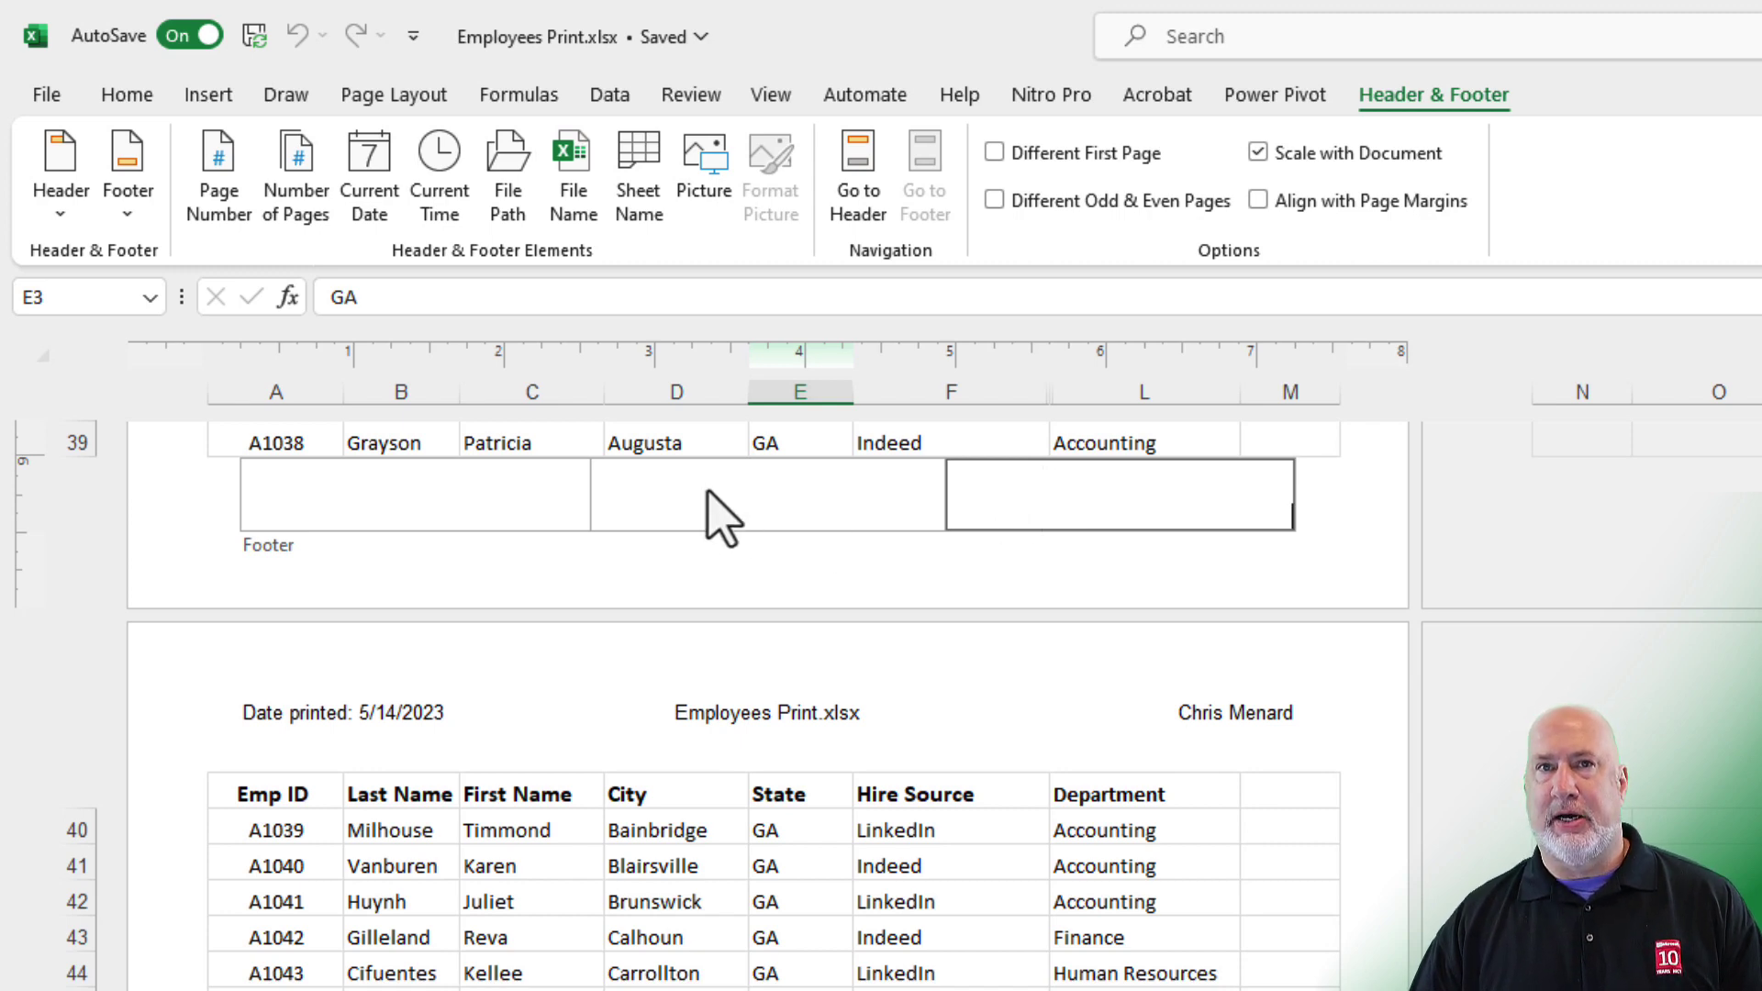
click(776, 493)
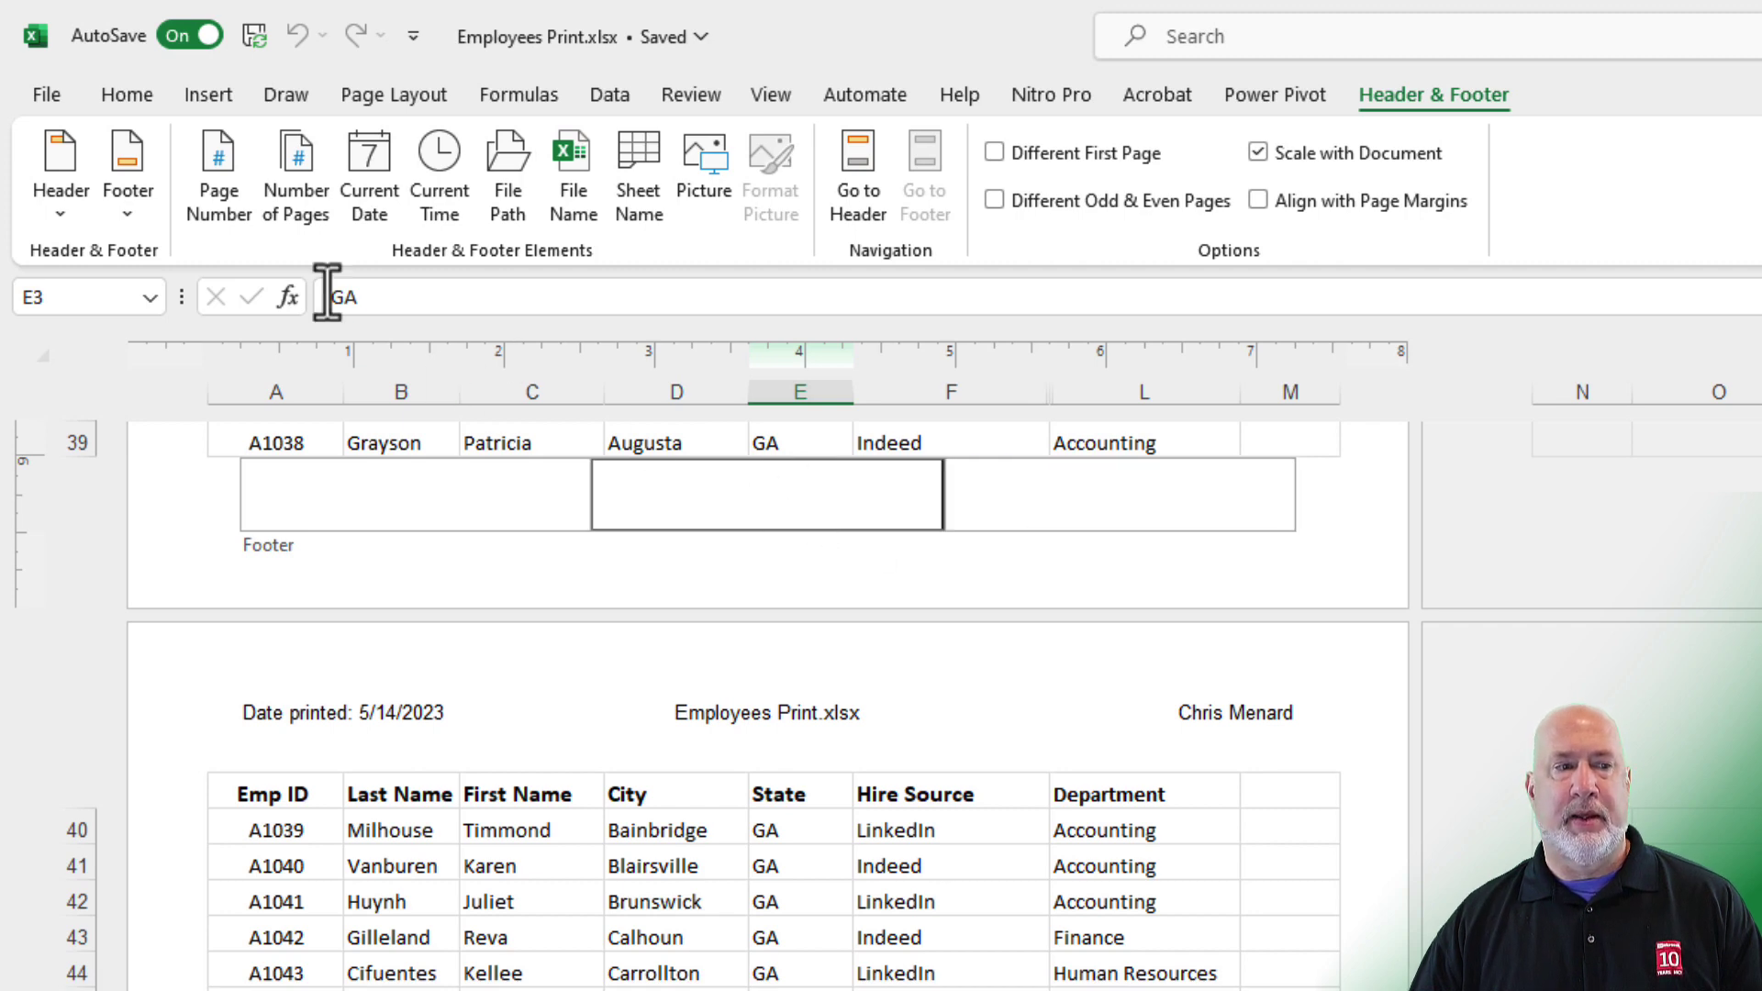
text(Page)
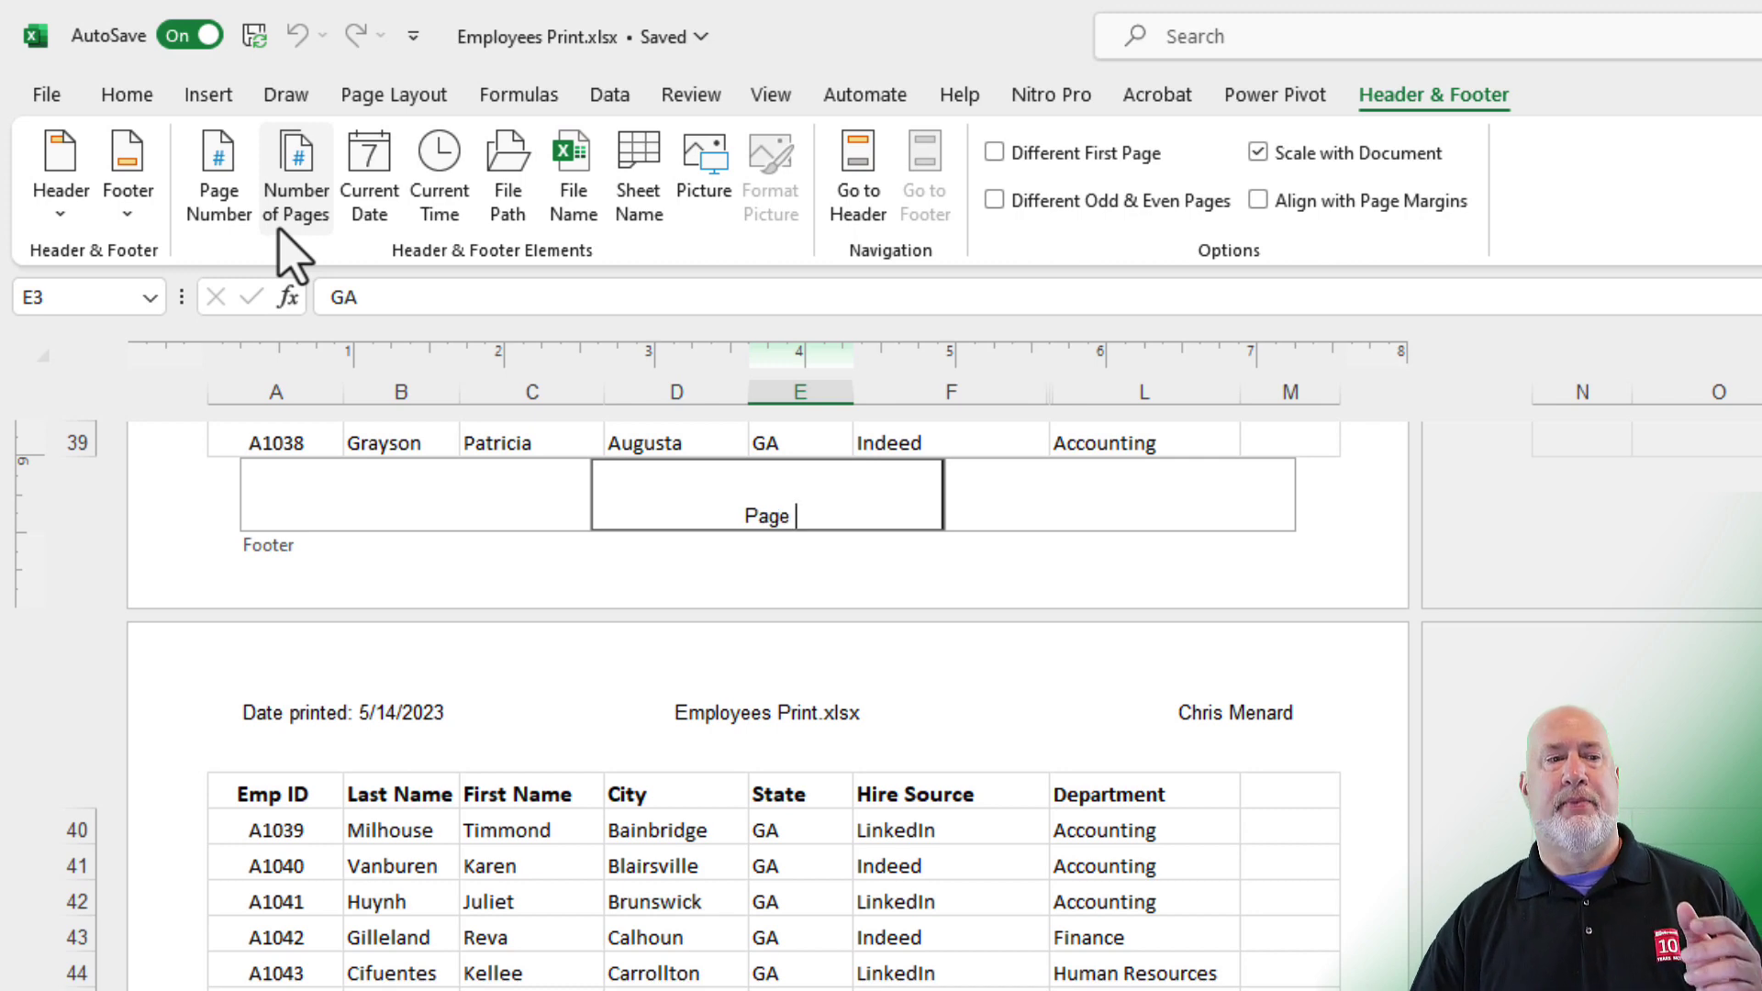
click(224, 186)
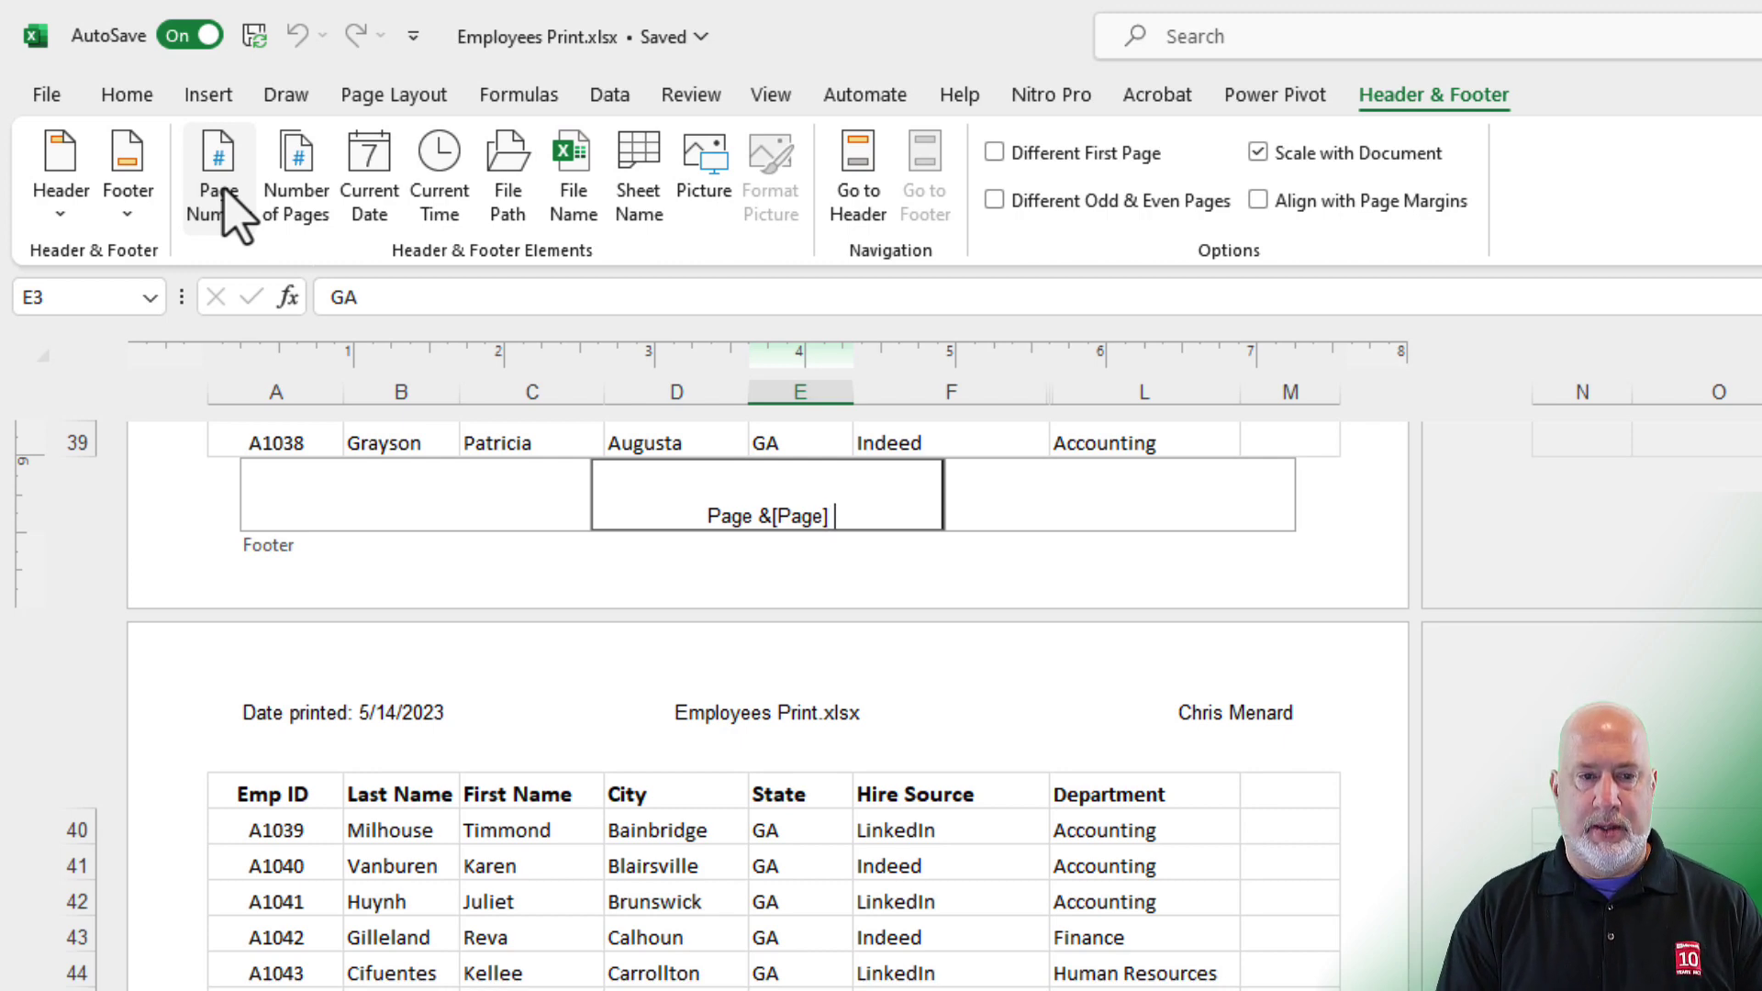
text(of)
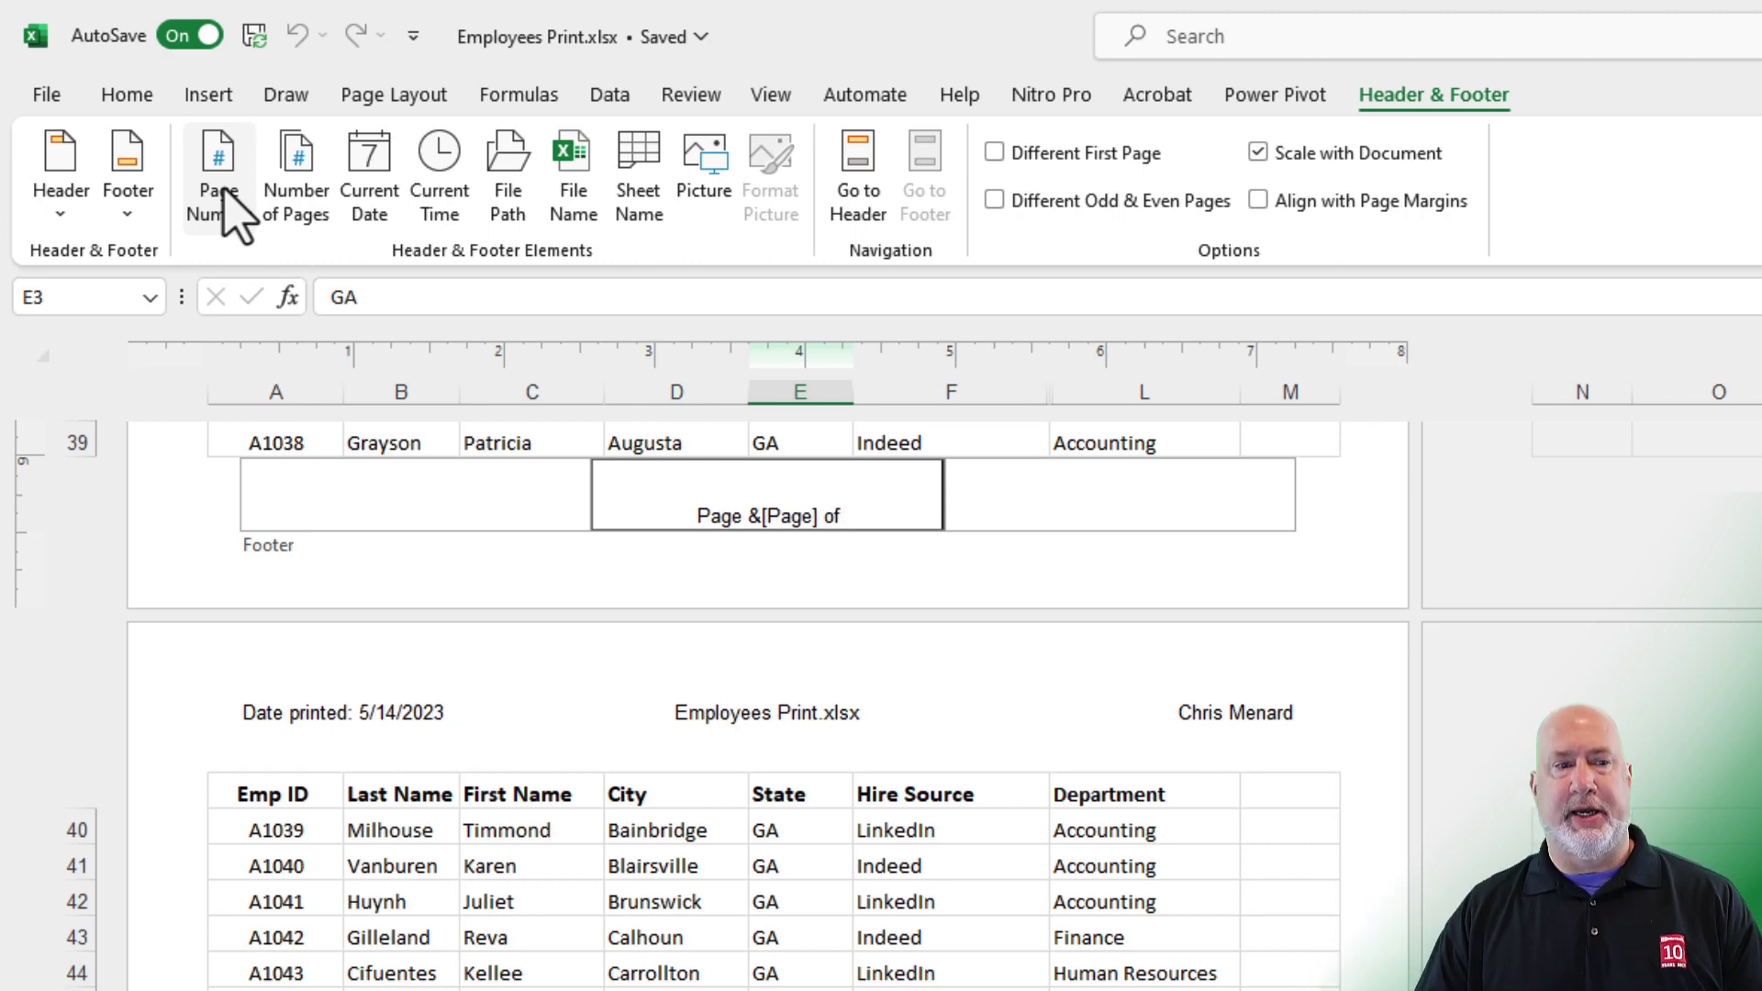
click(290, 213)
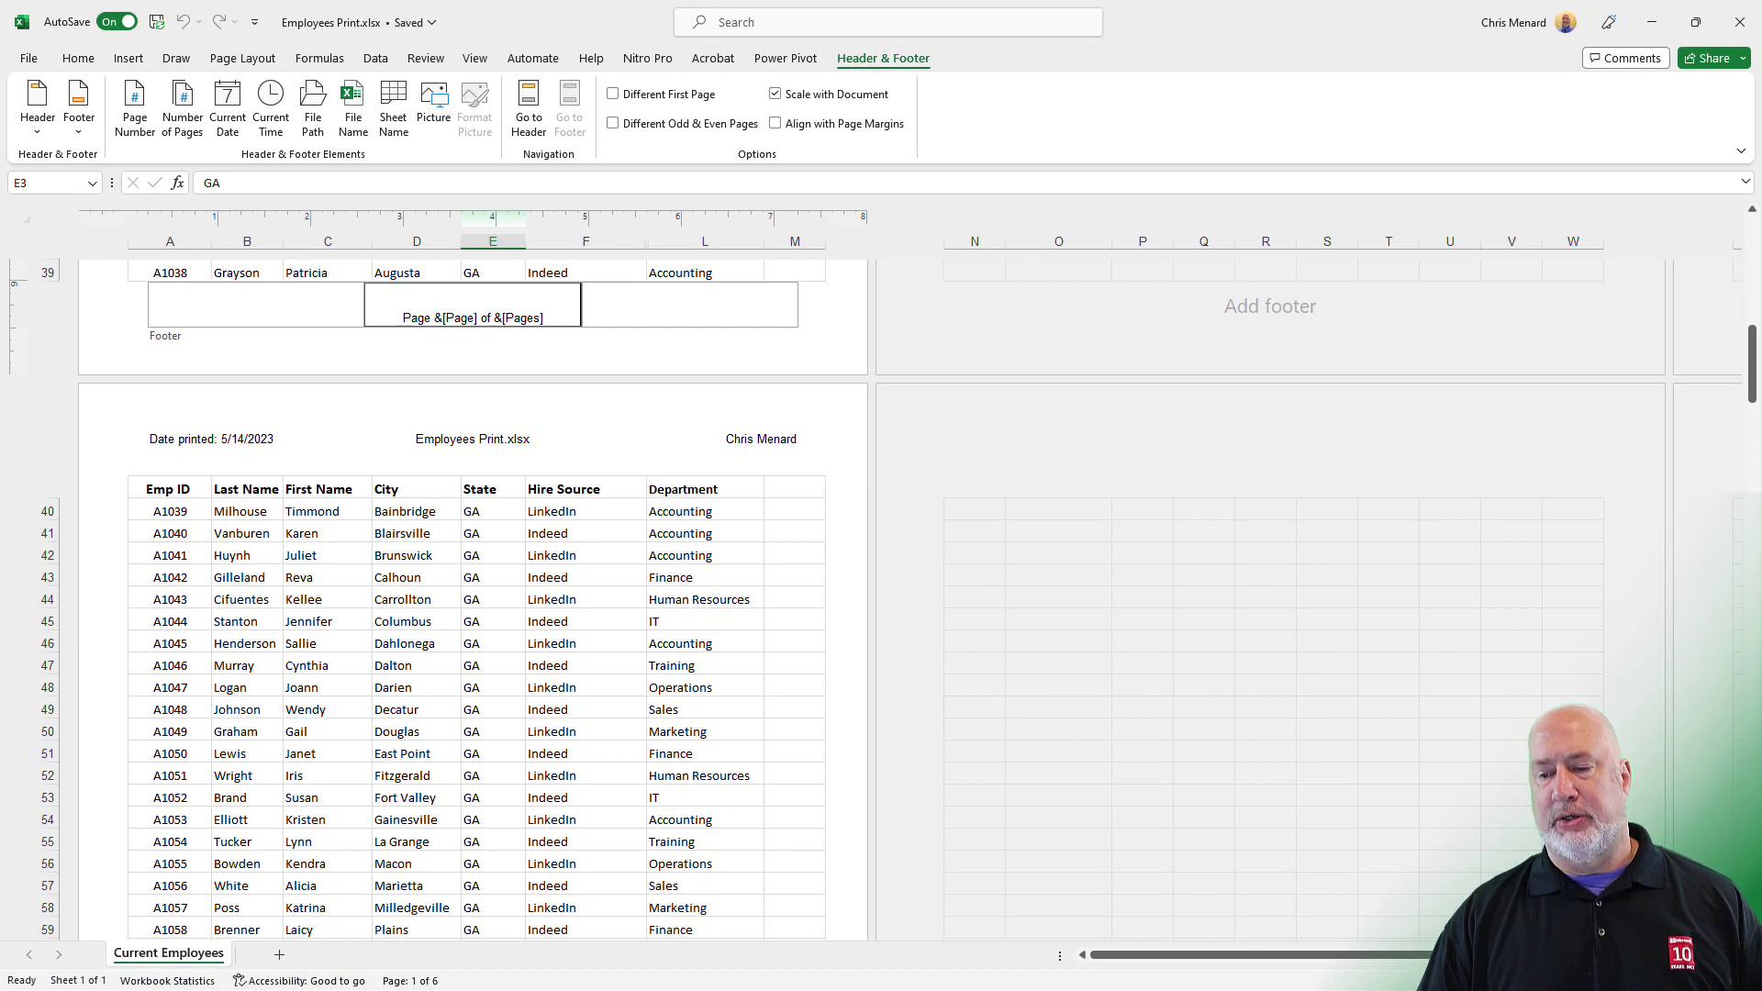
click(694, 312)
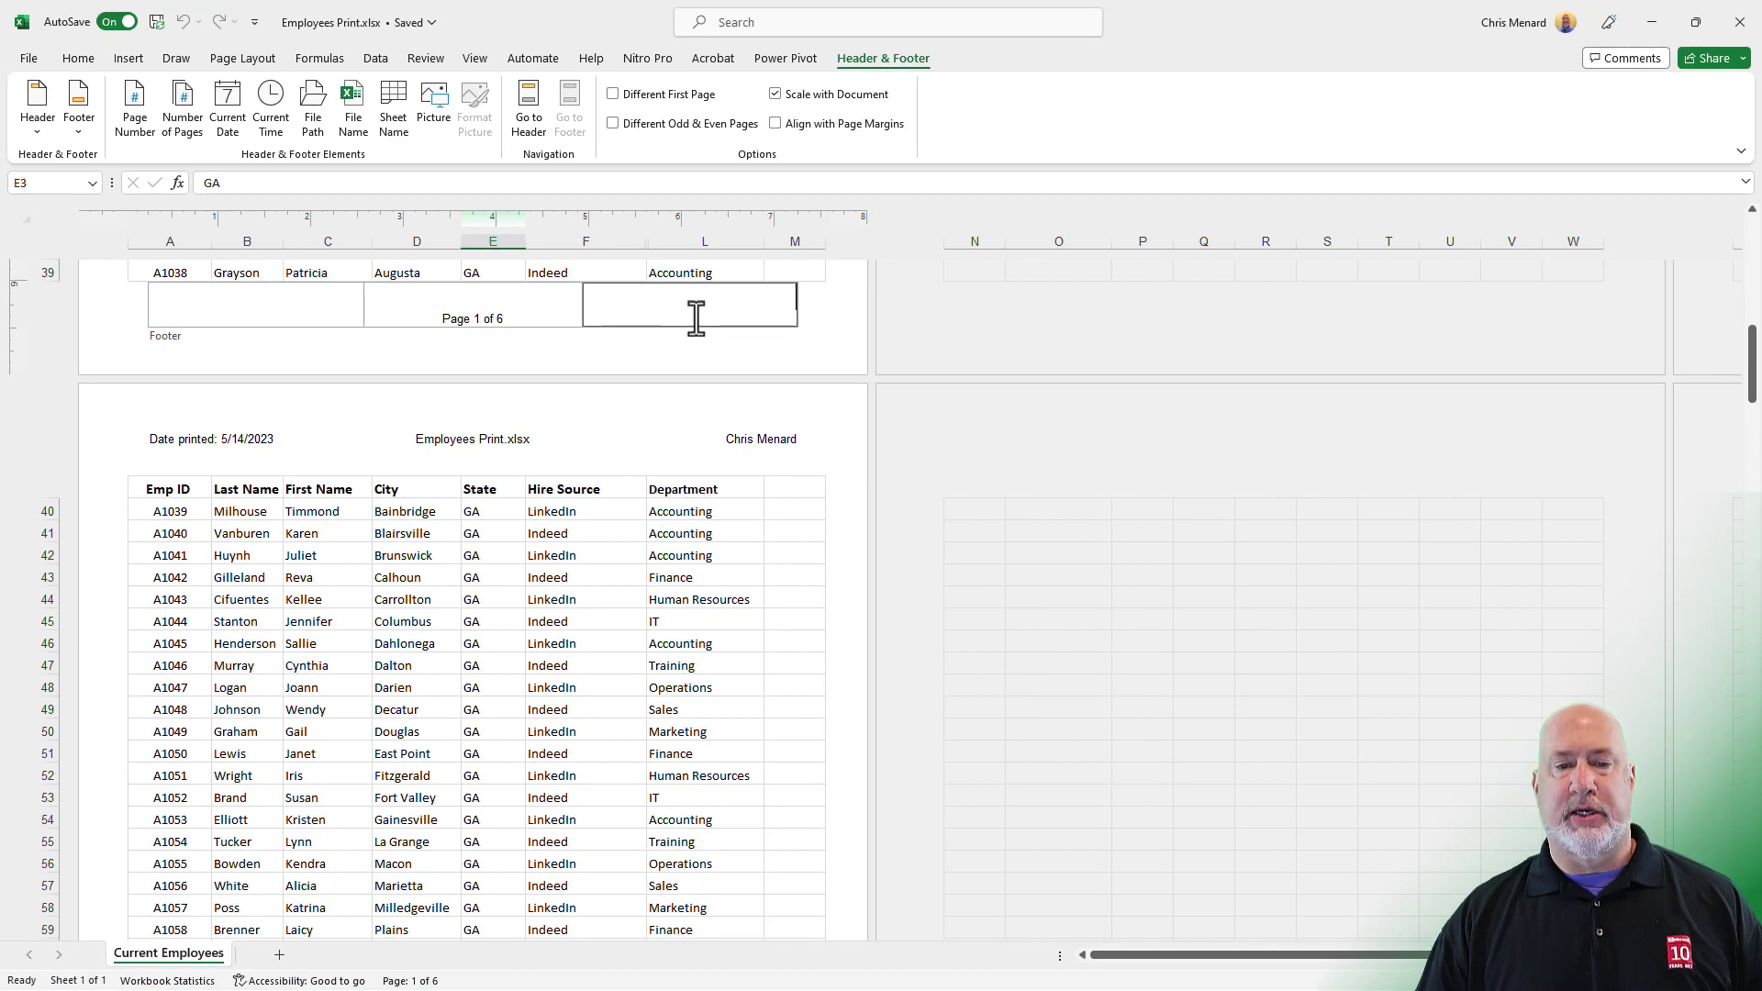
click(695, 493)
click(696, 522)
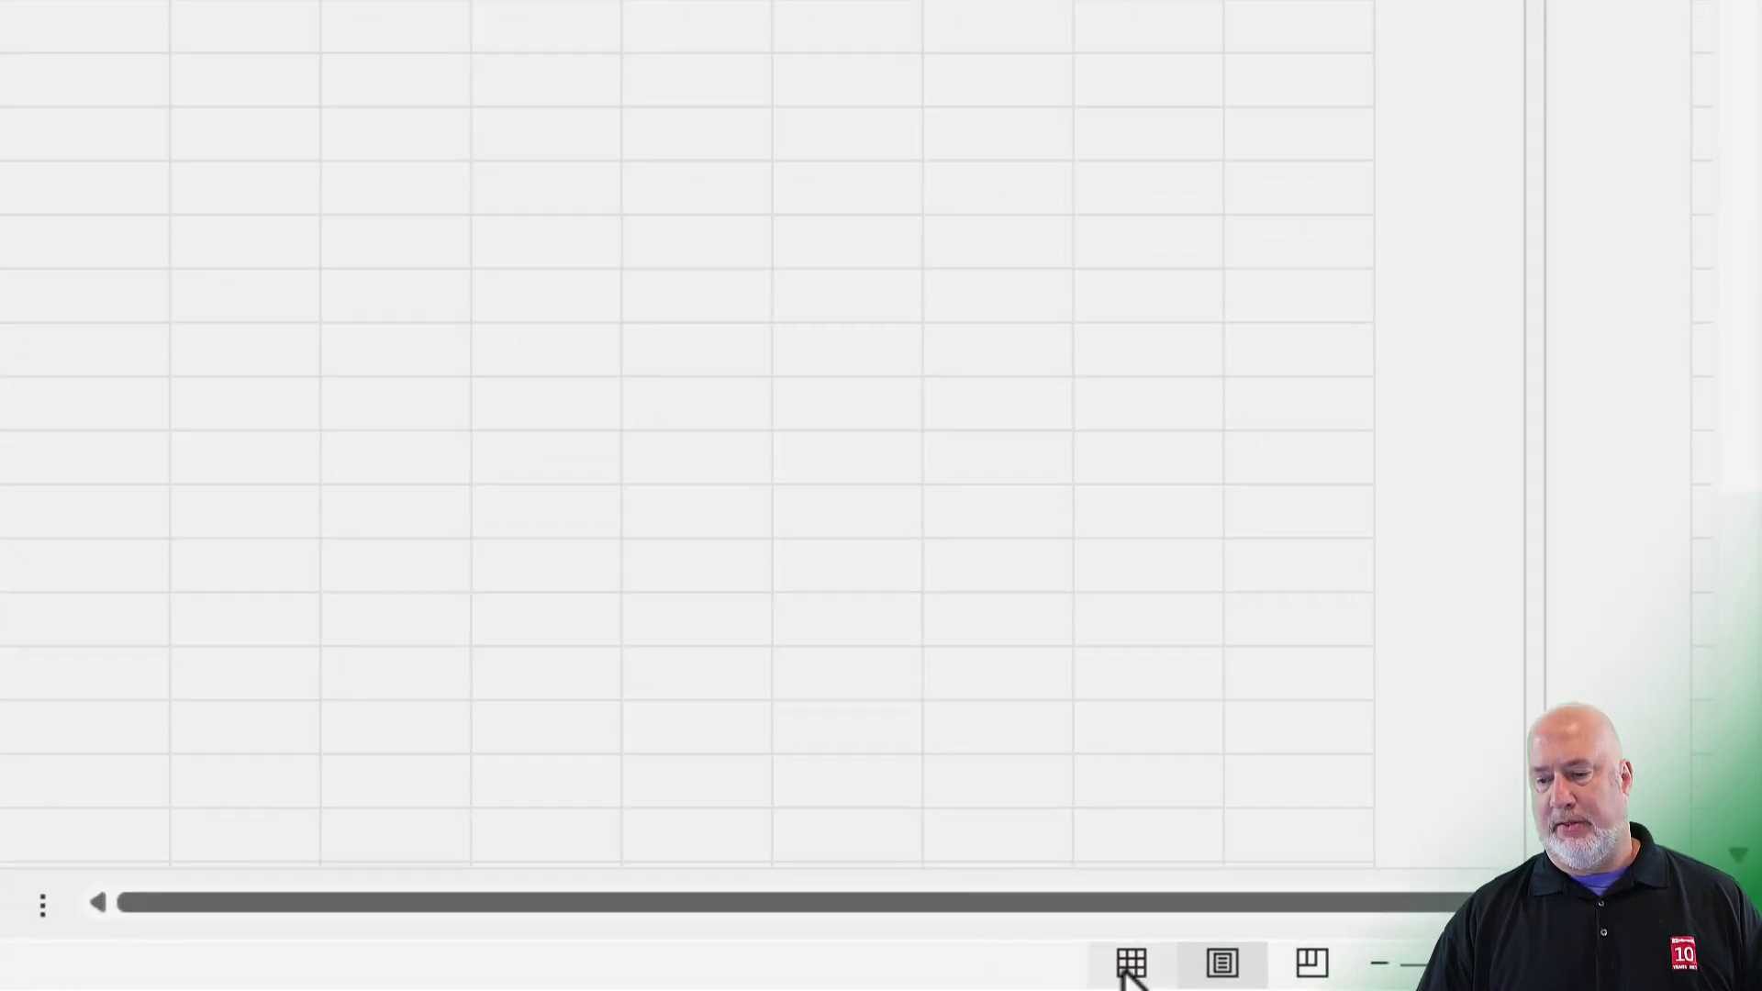
Return to Normal view and preview the printout, checking pages 1 and 2.
click(1131, 961)
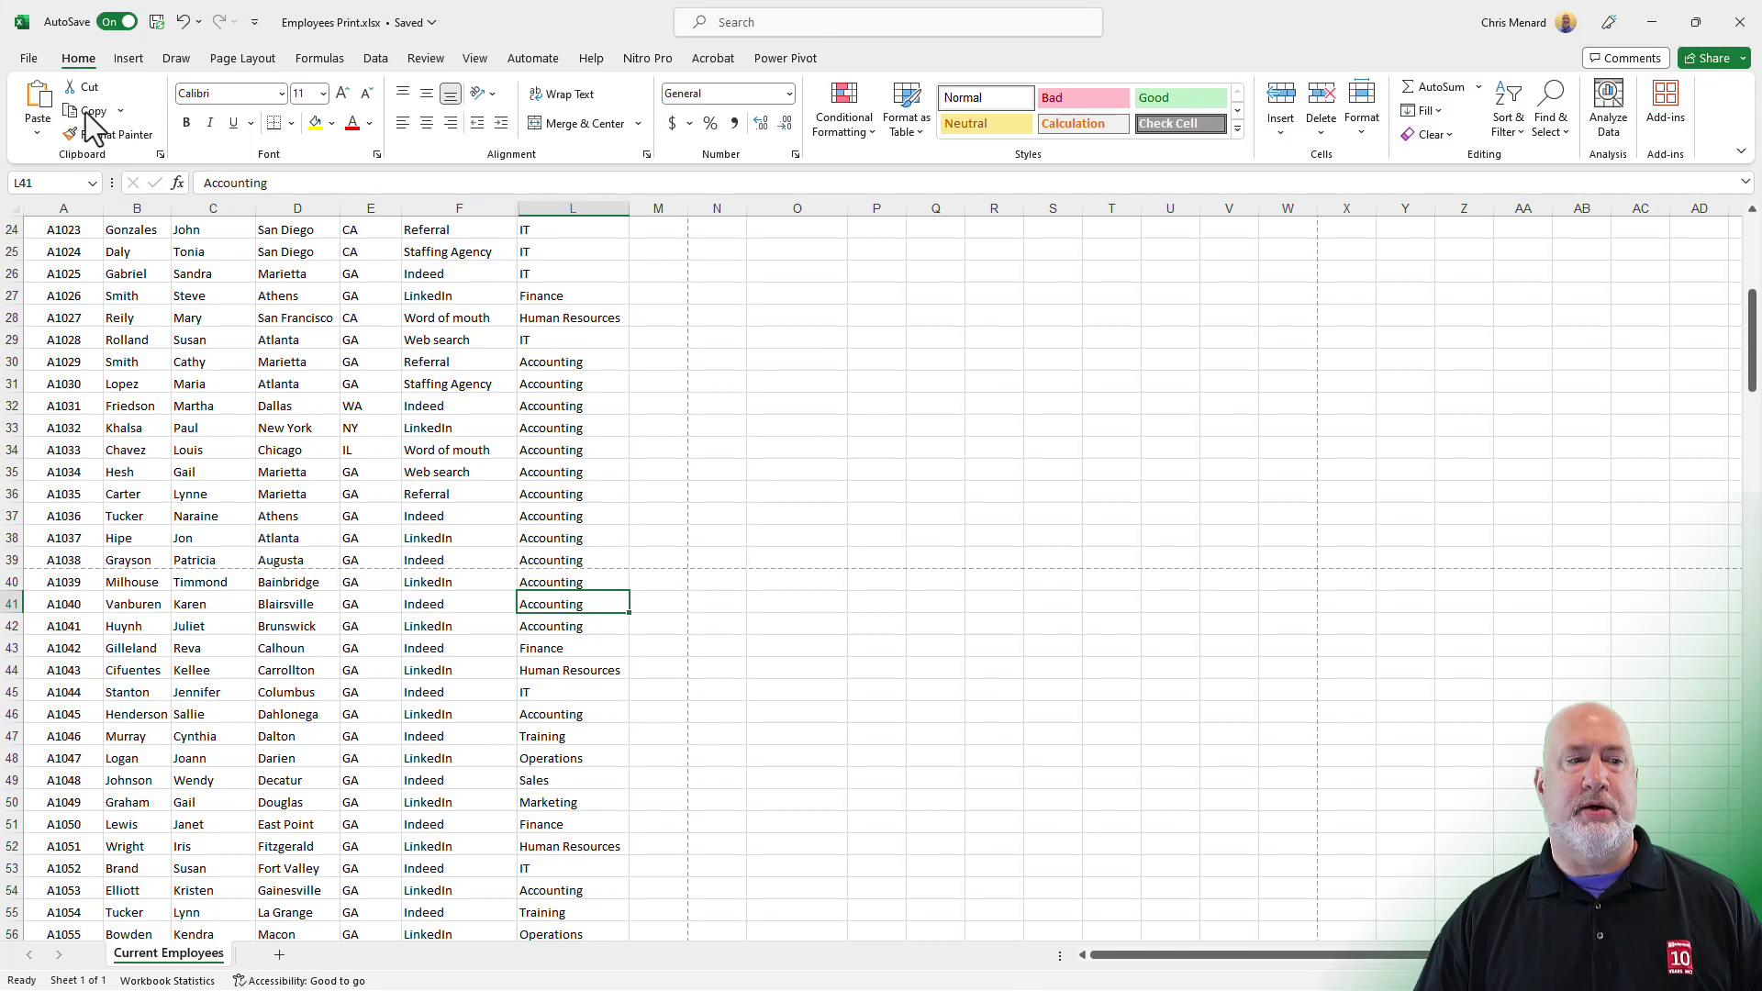
click(33, 64)
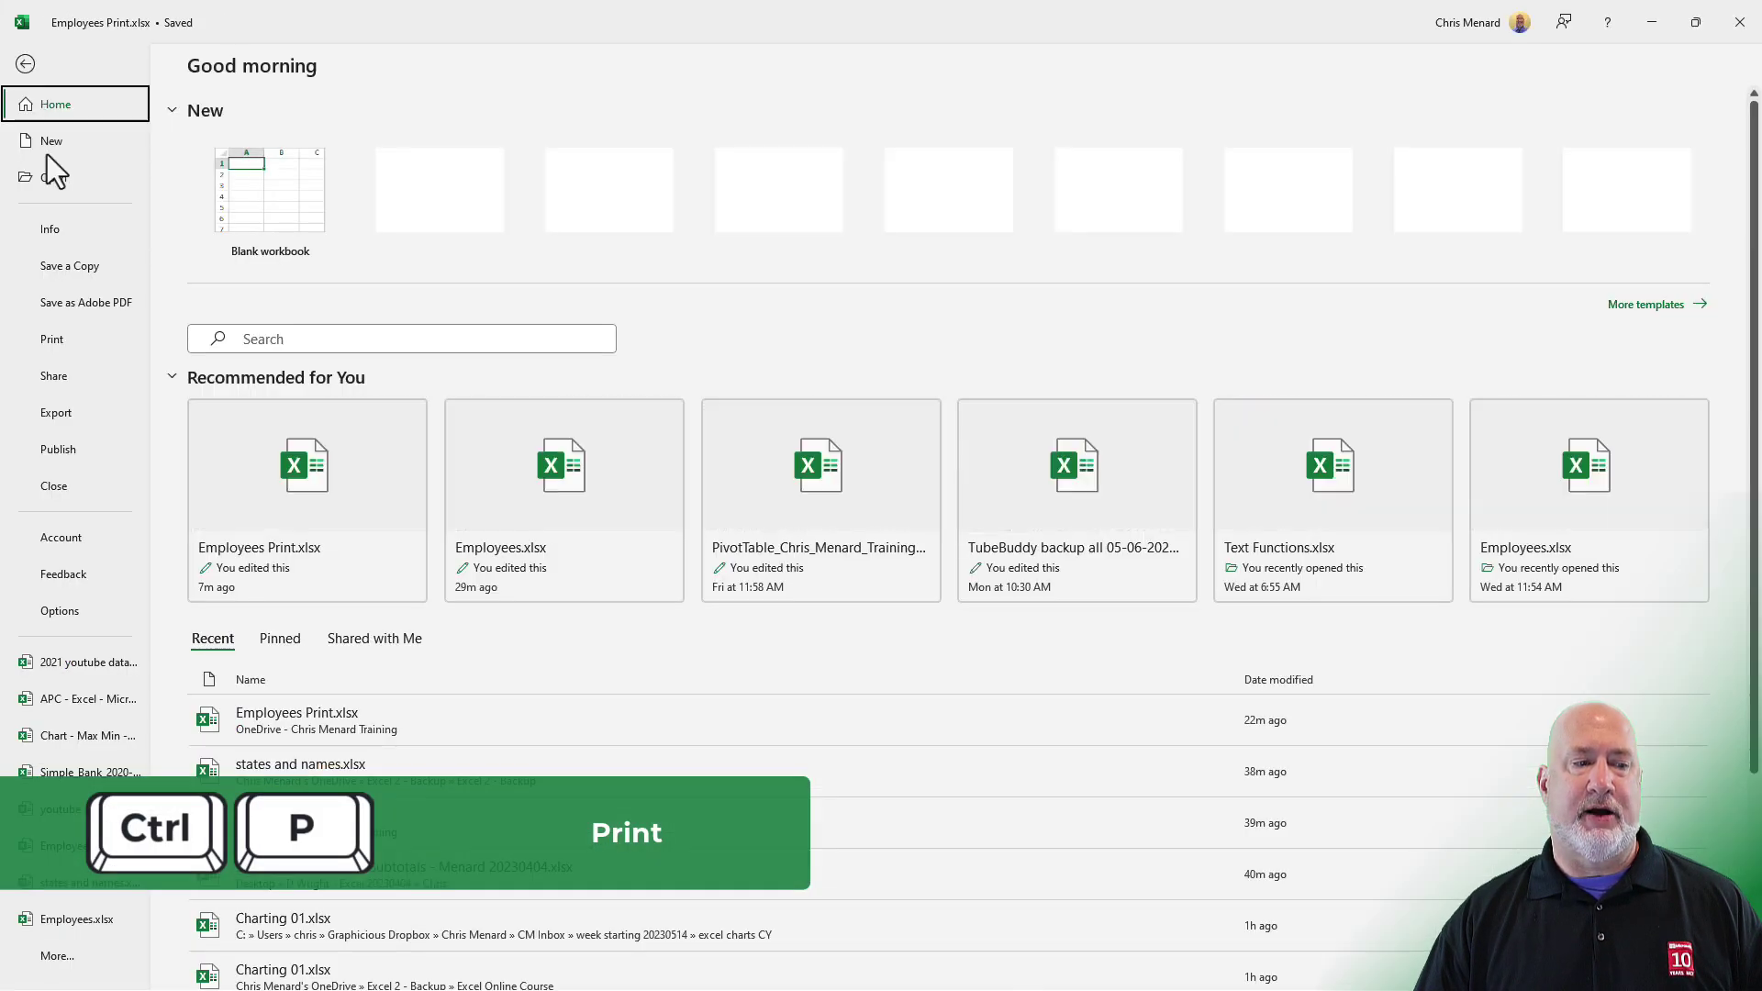
click(55, 339)
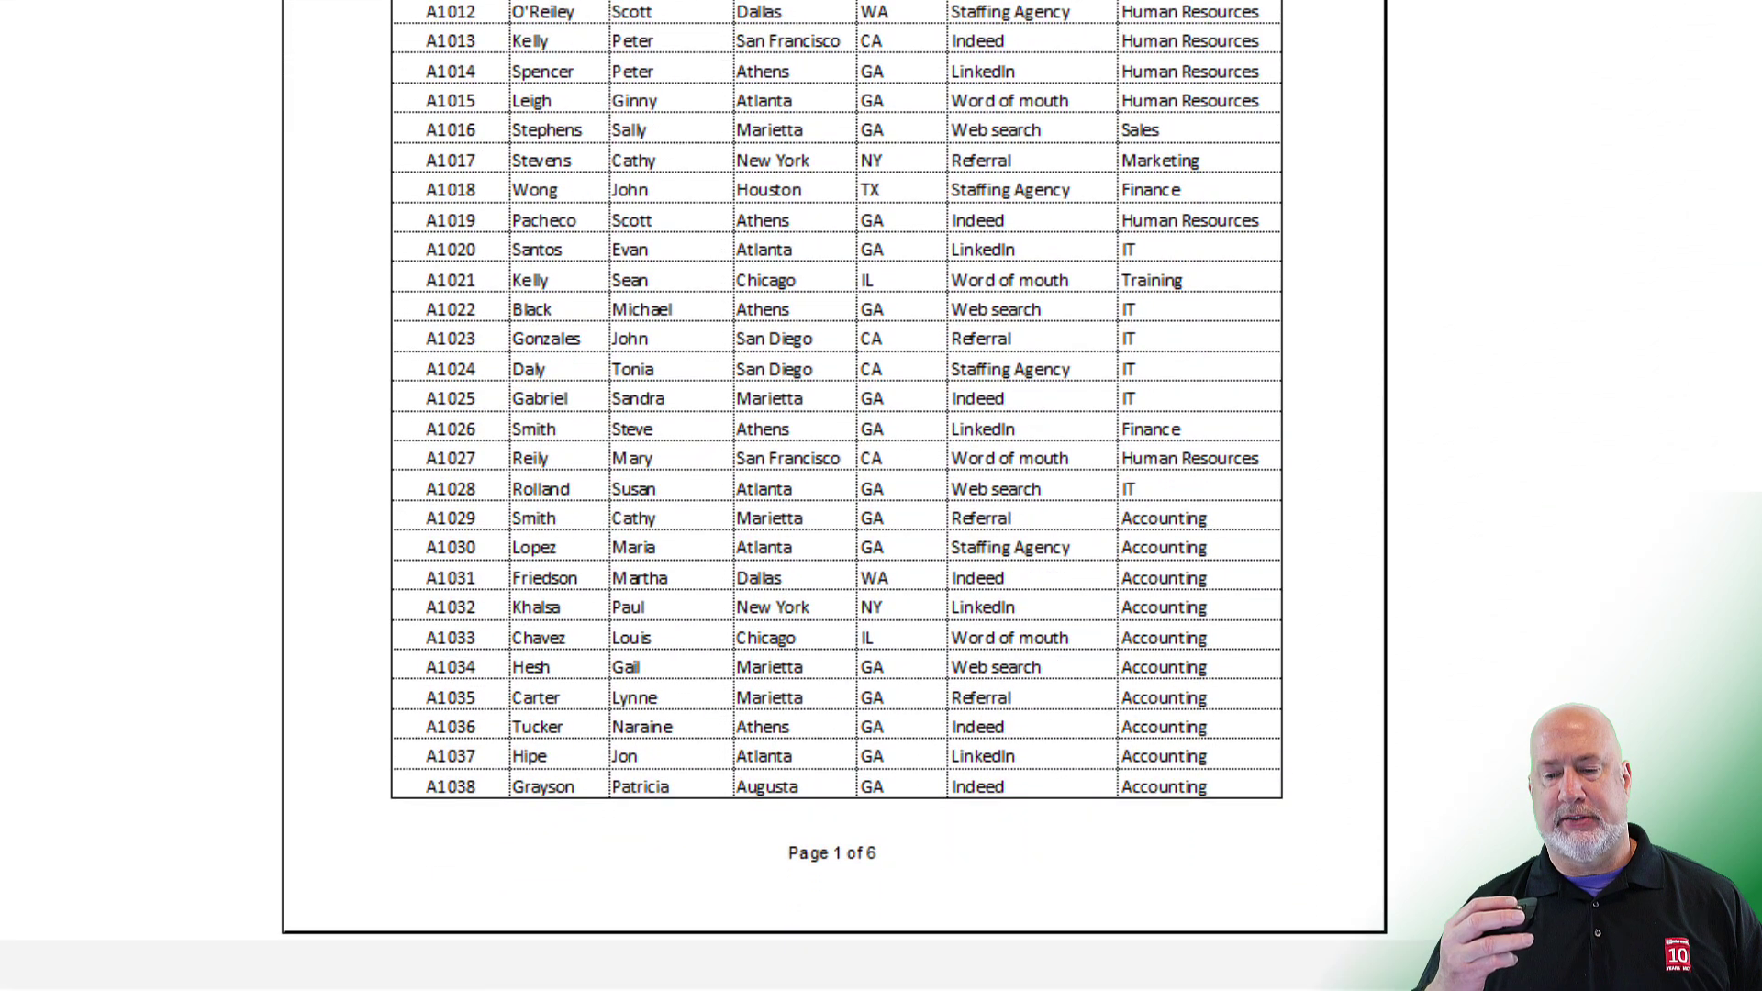
key(Page_Down)
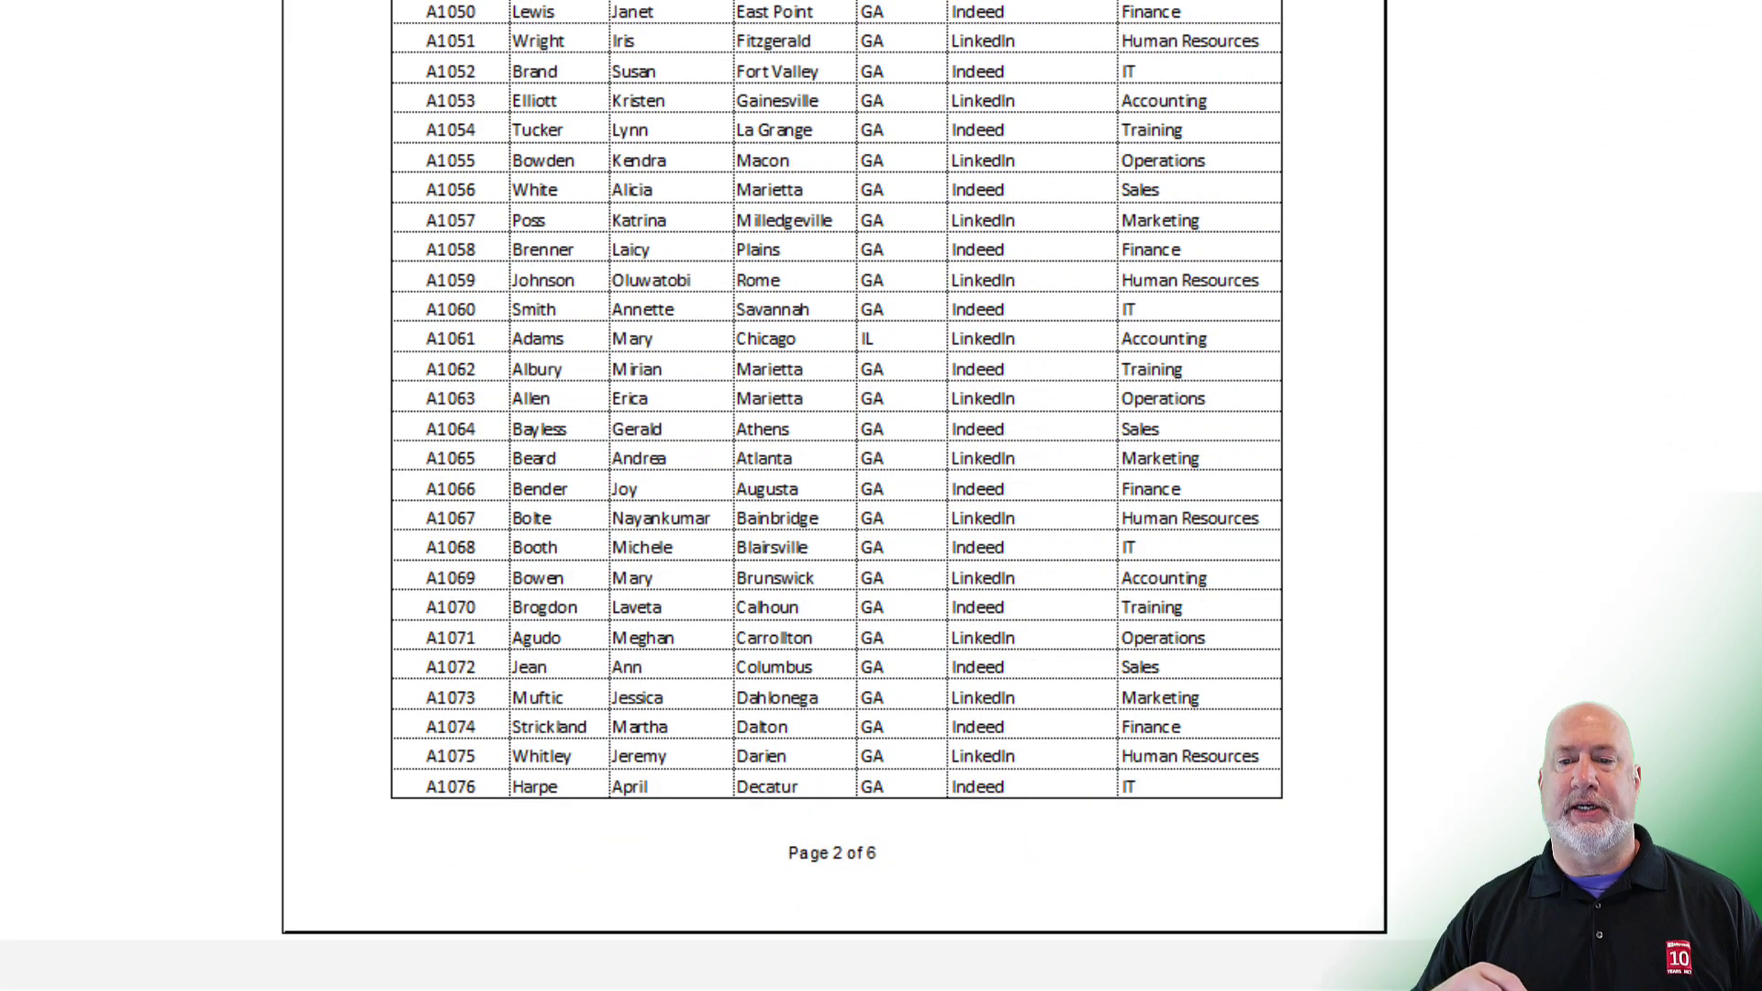